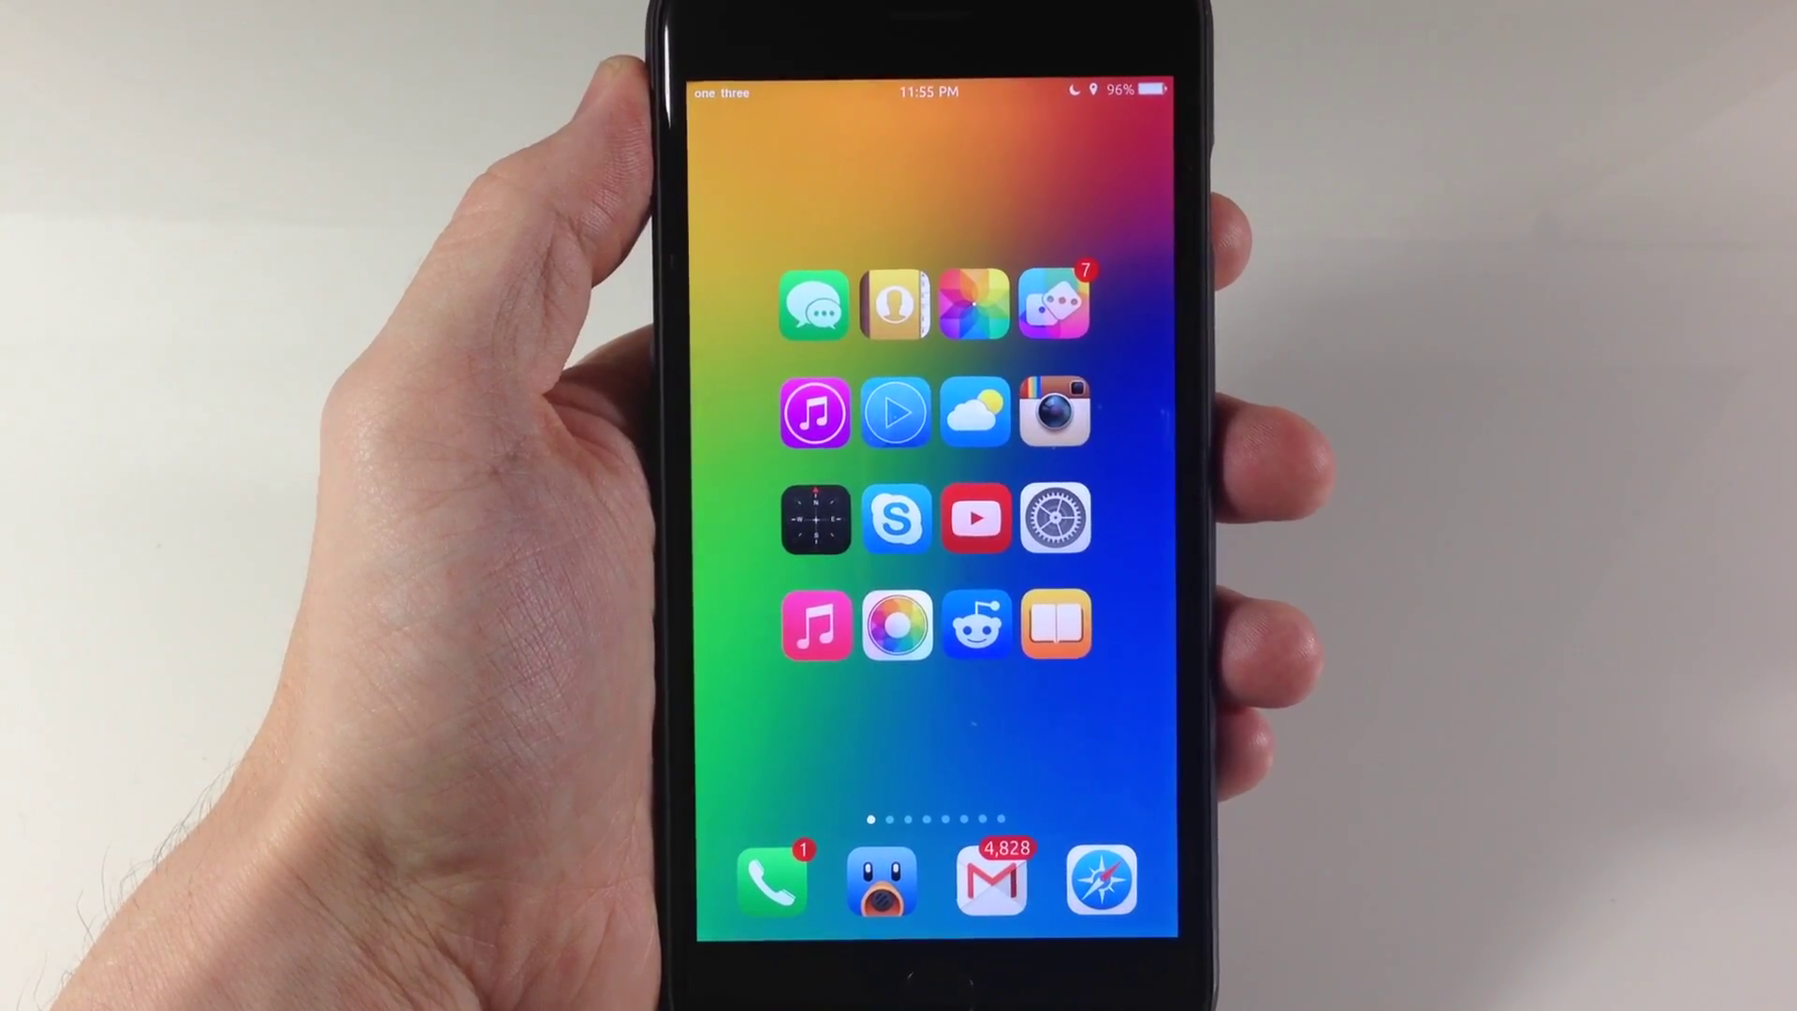
Open Settings to the MultiDelete preference page showing Enable switched on
left_click(1051, 511)
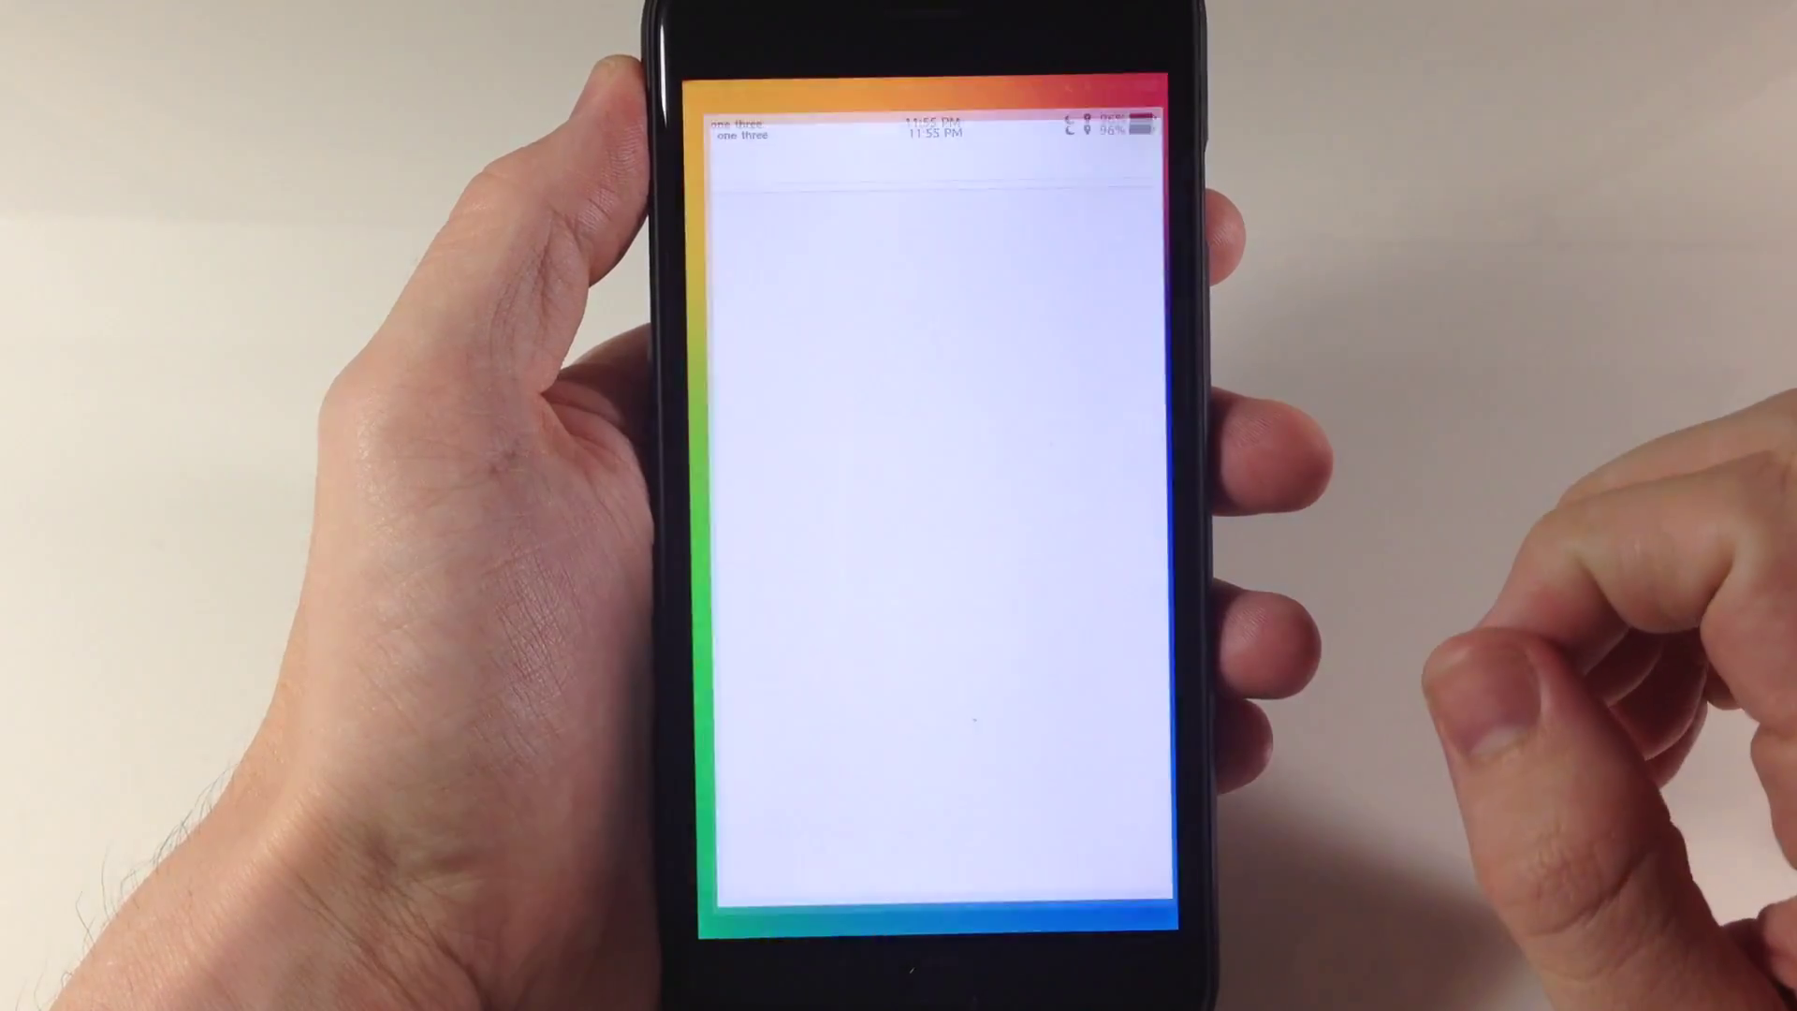
scroll(926, 533, "down", 3)
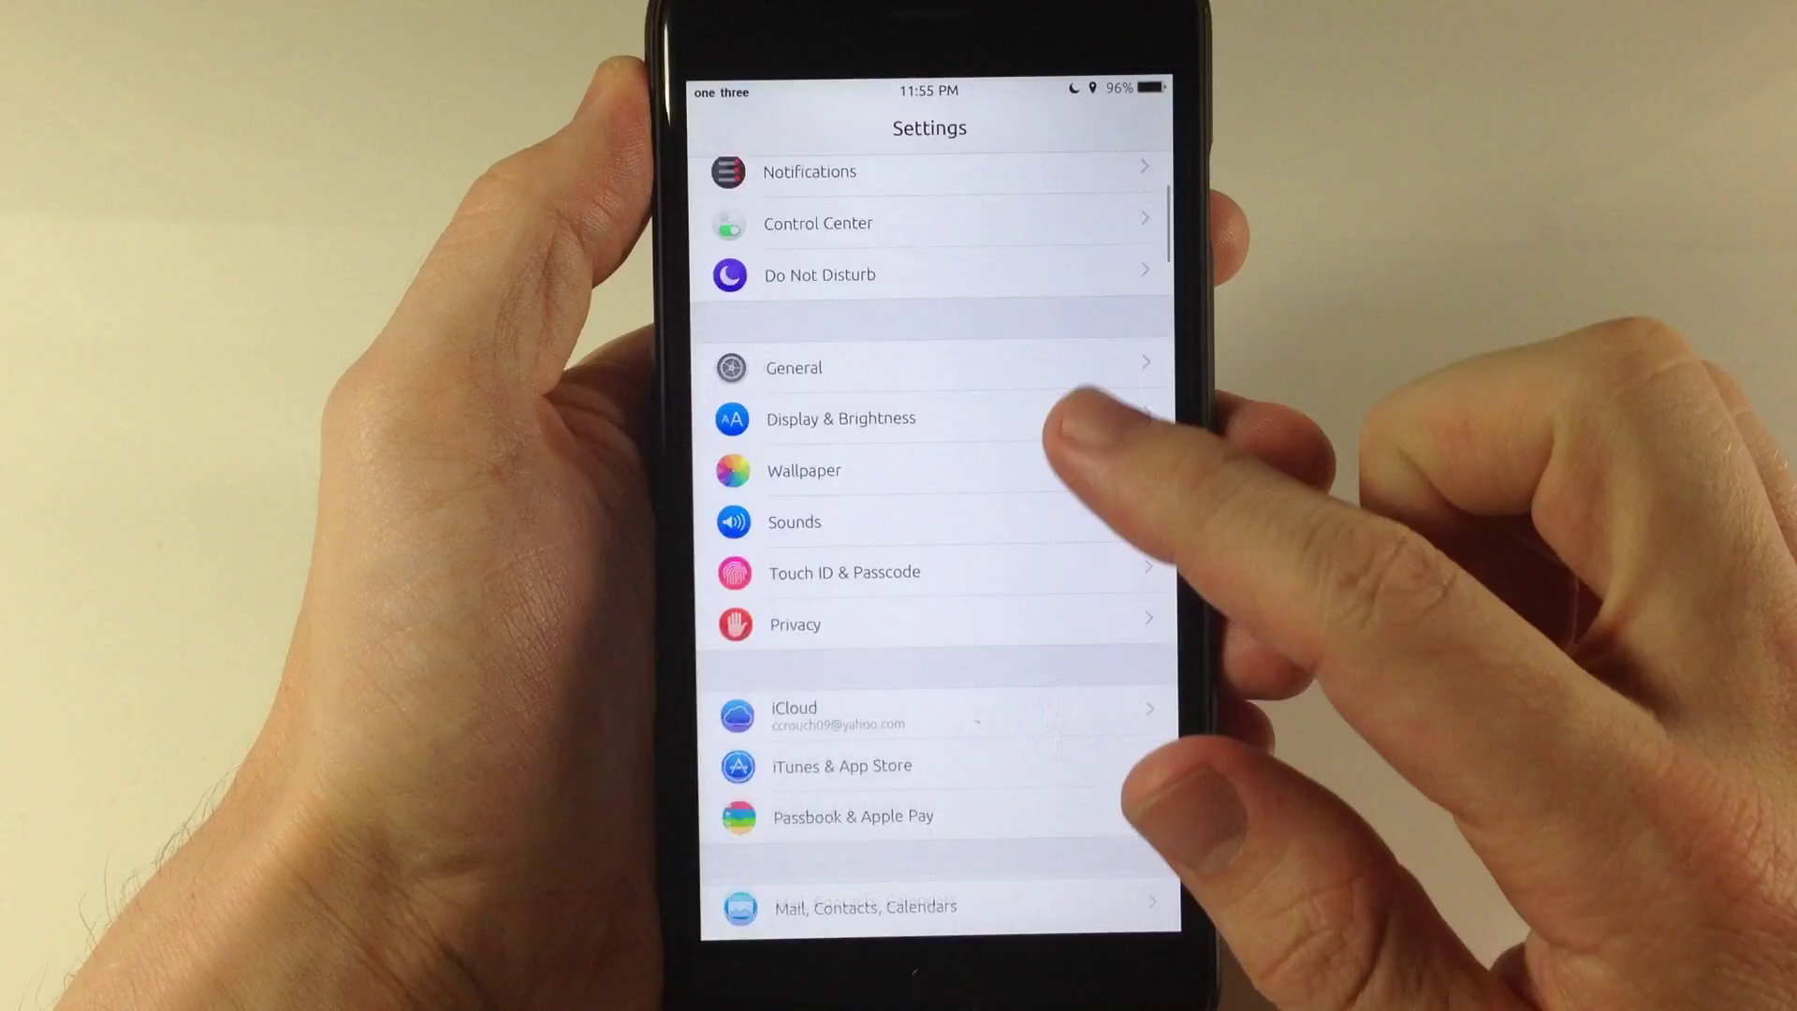
scroll(927, 533, "down", 5)
scroll(928, 534, "down", 2)
scroll(927, 533, "down", 3)
scroll(926, 533, "down", 2)
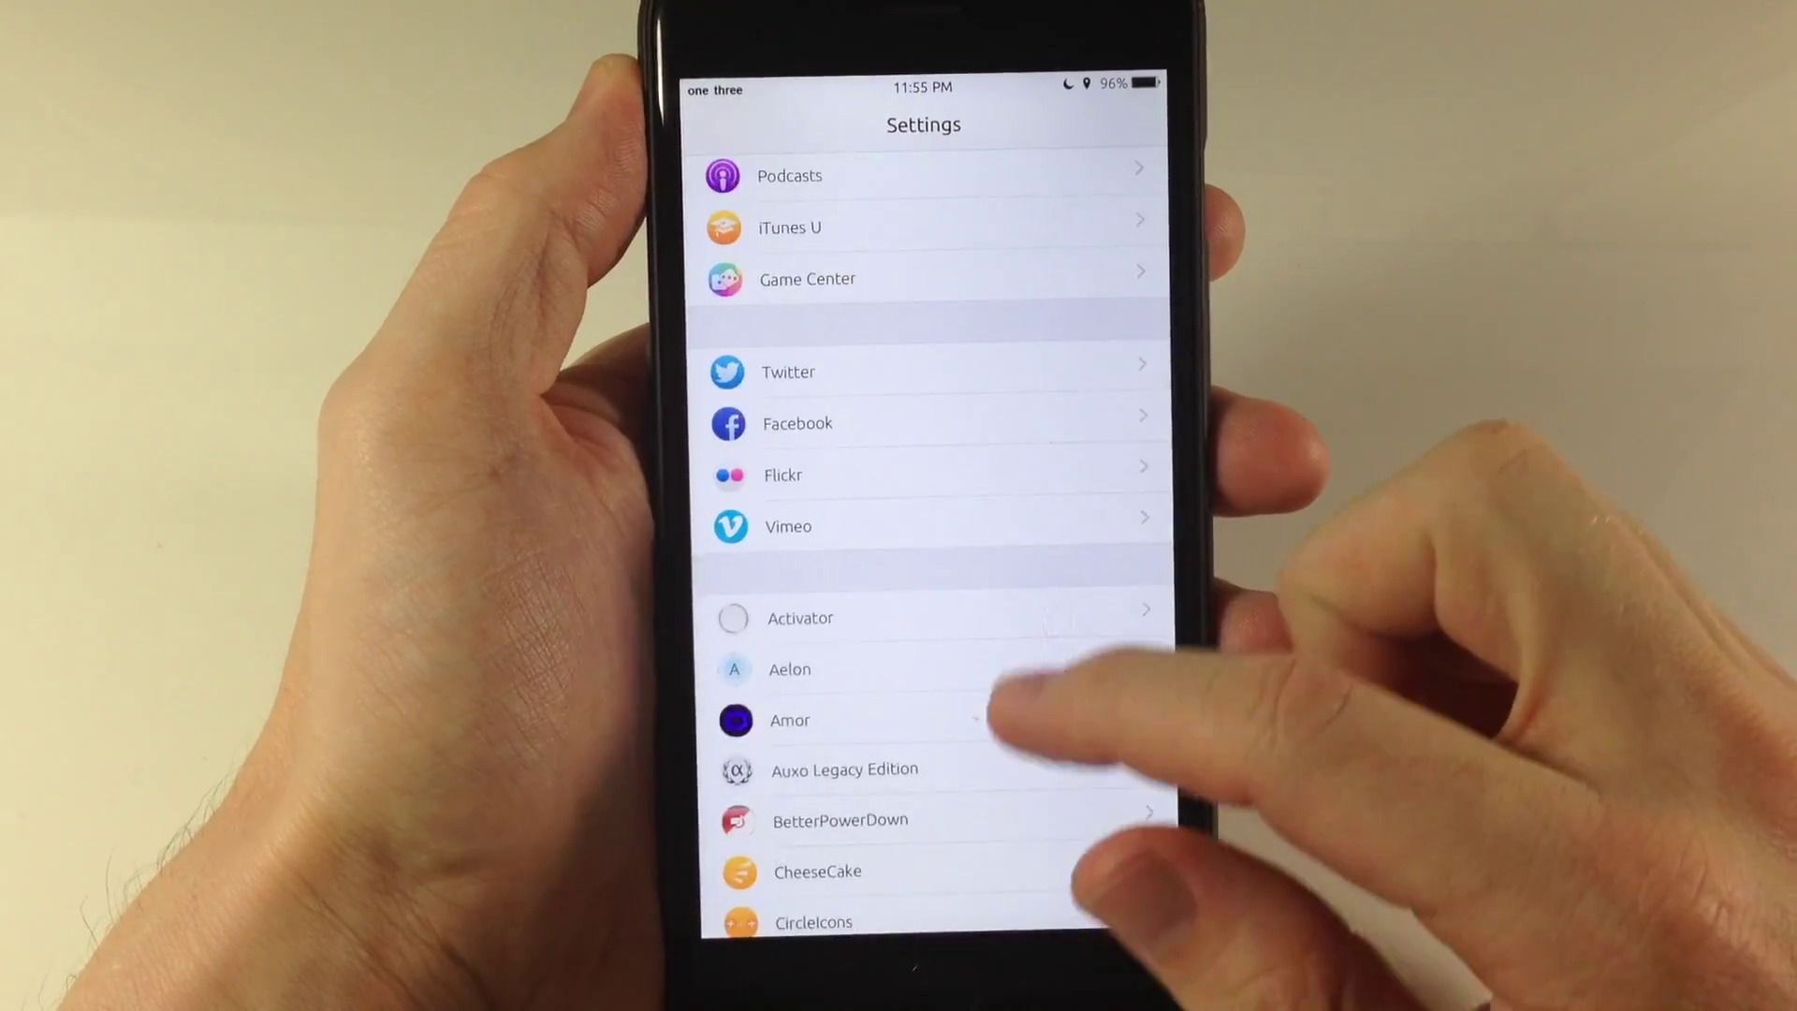
scroll(927, 534, "down", 2)
scroll(927, 534, "down", 3)
scroll(926, 533, "down", 2)
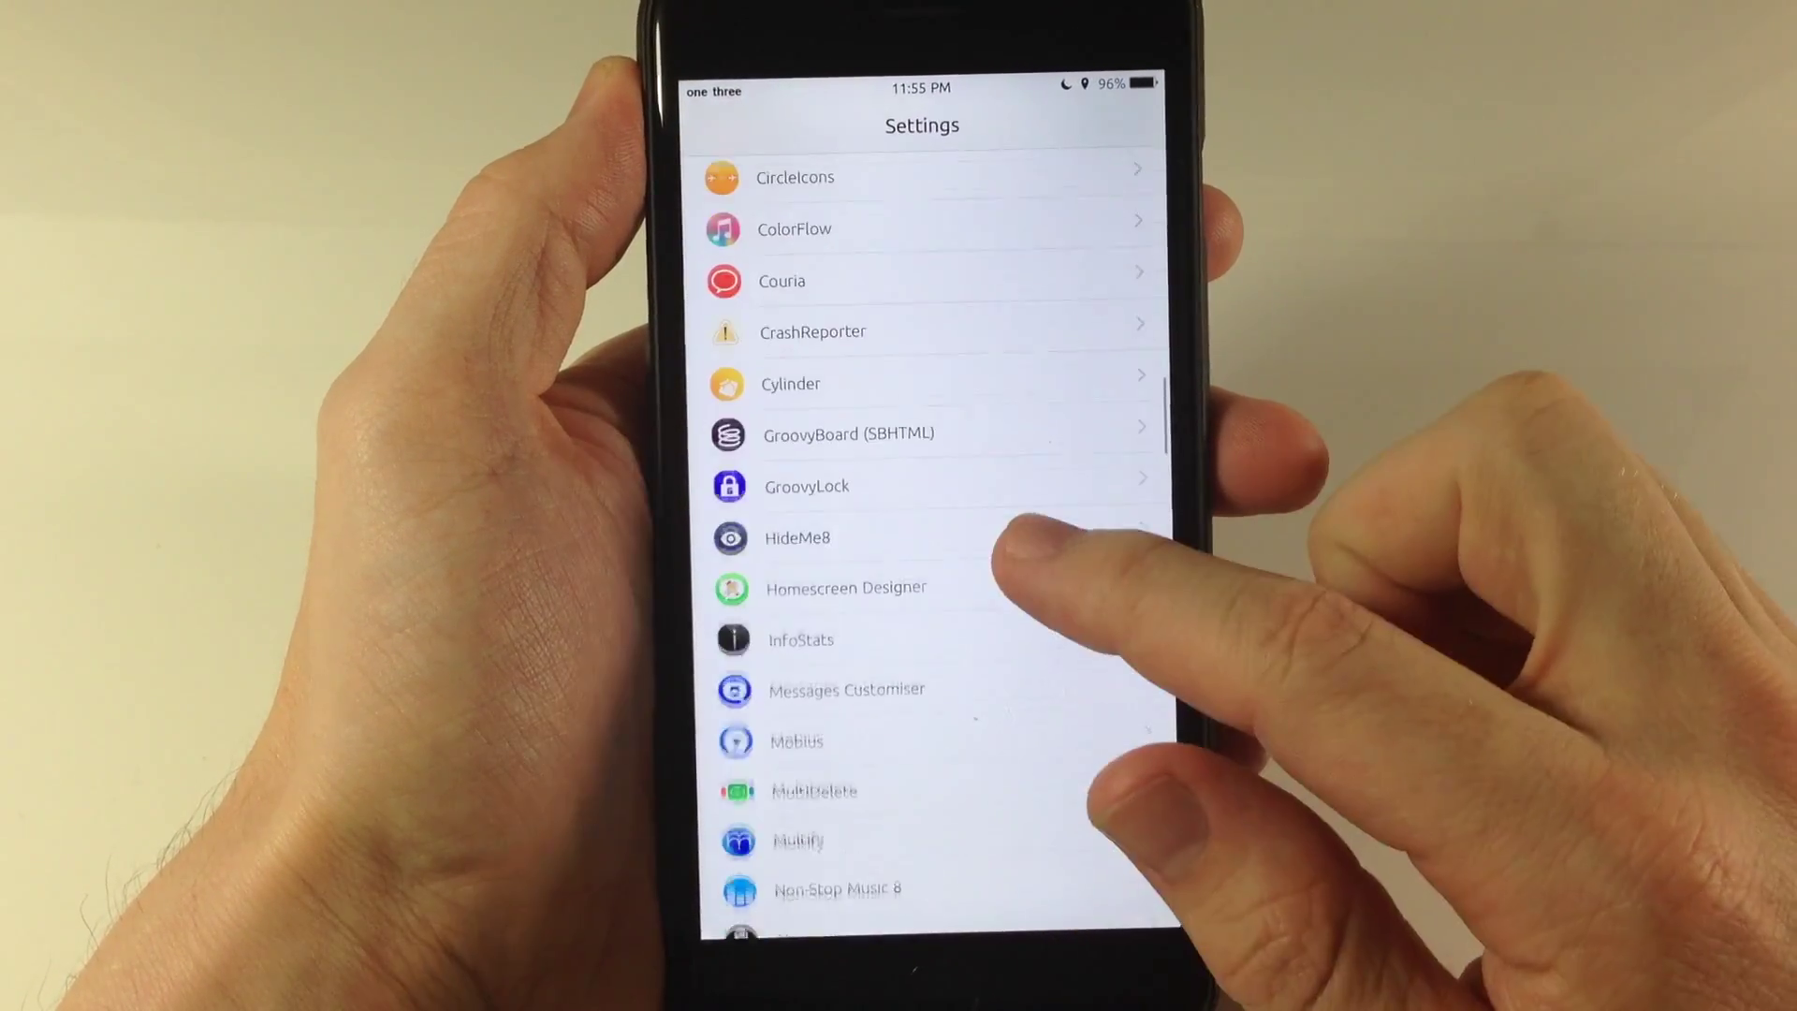
left_click(843, 781)
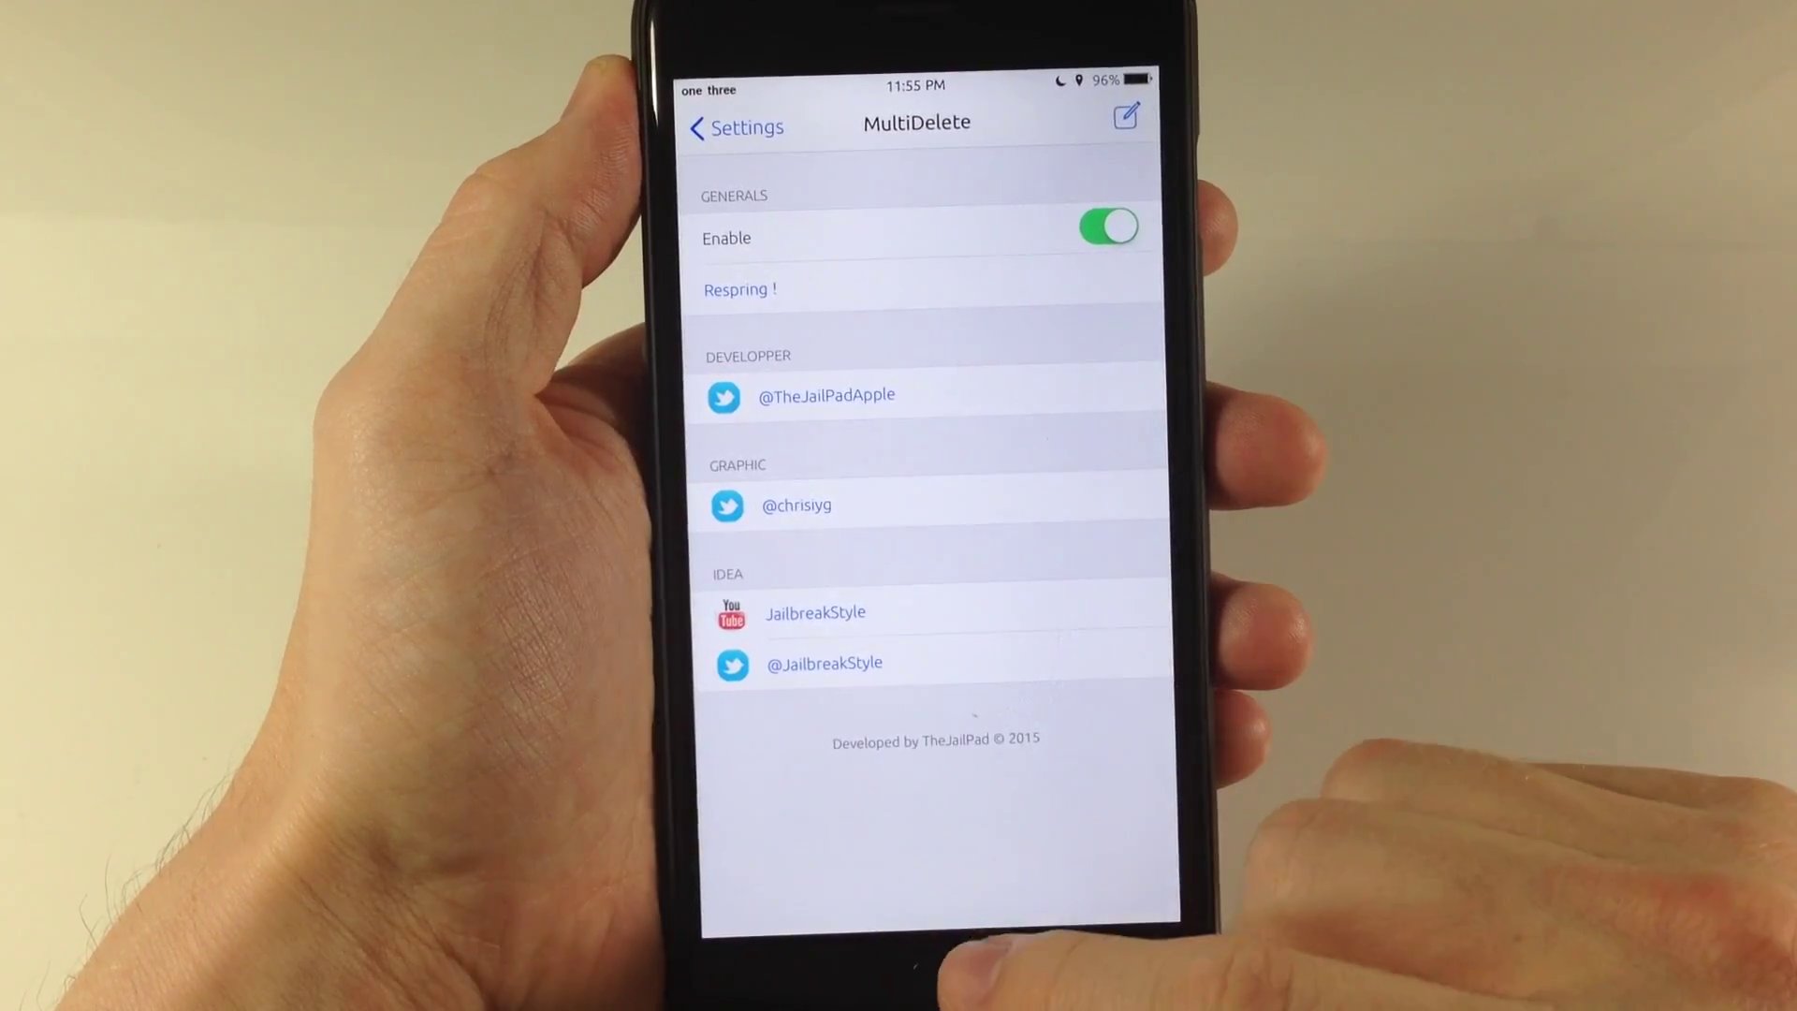
Return to the home screen and swipe back and forth through its icon pages
left_click(941, 969)
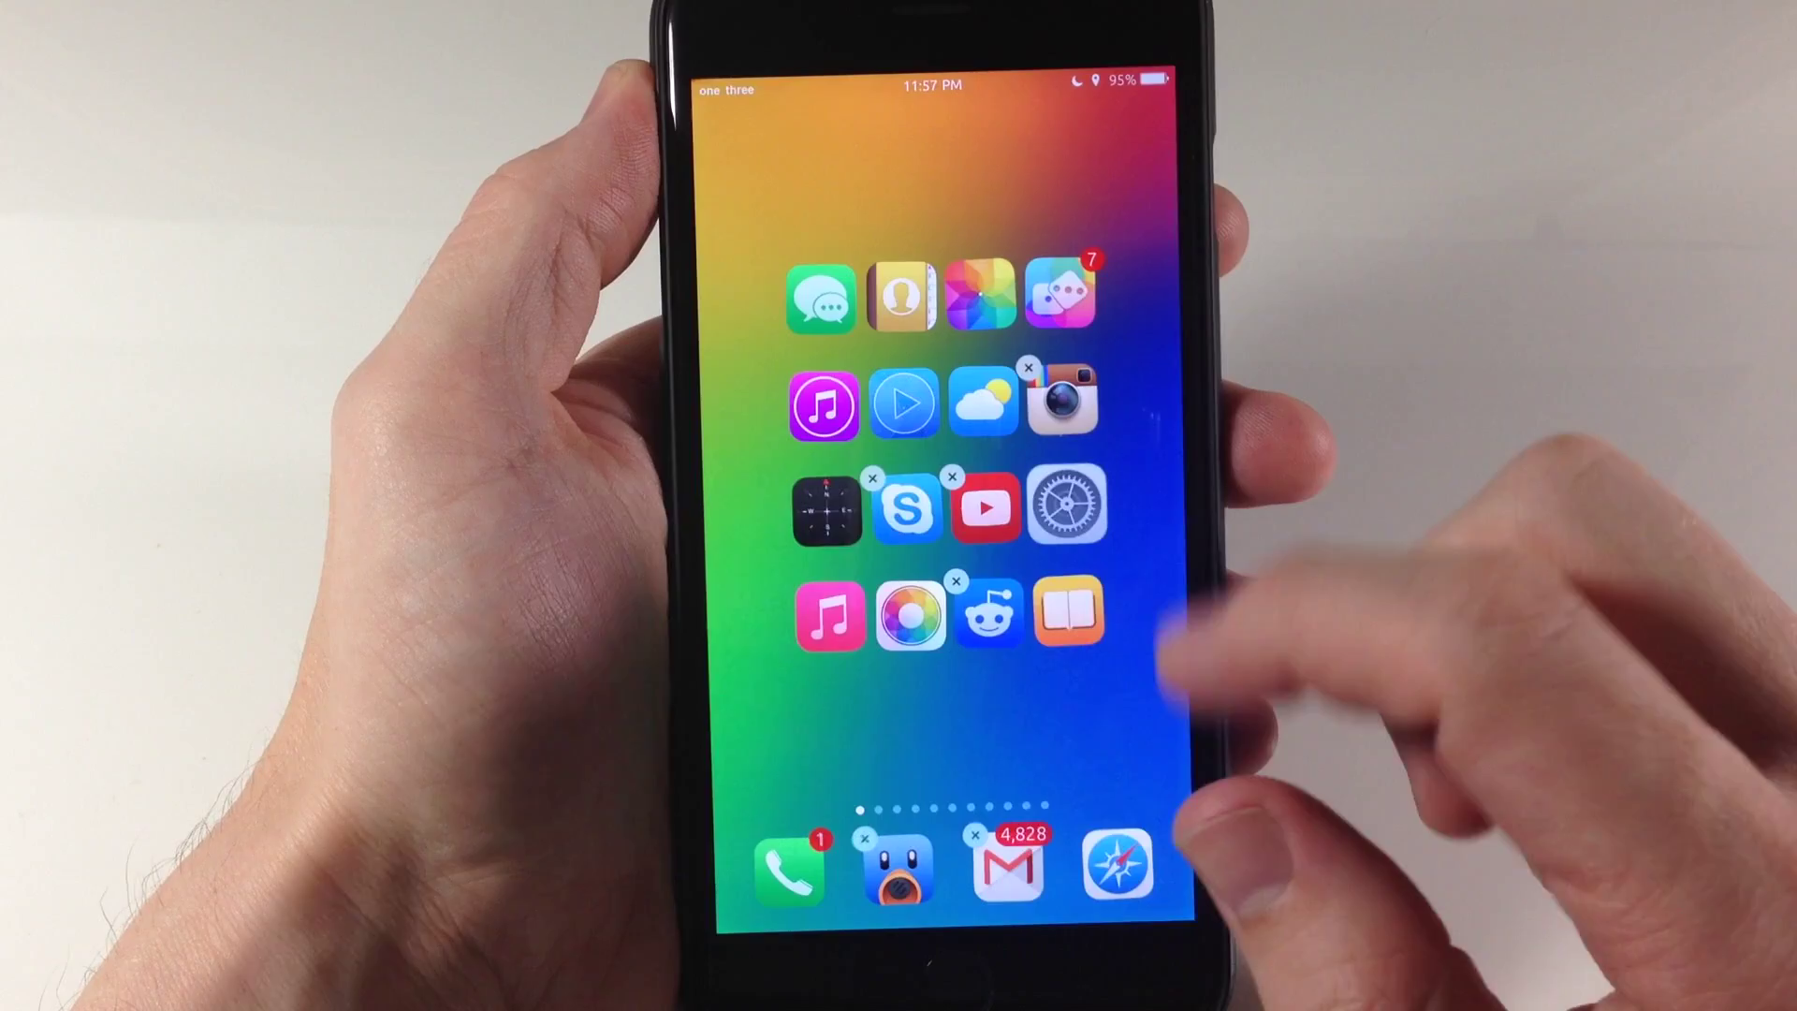
left_click_drag(982, 808, 1208, 808)
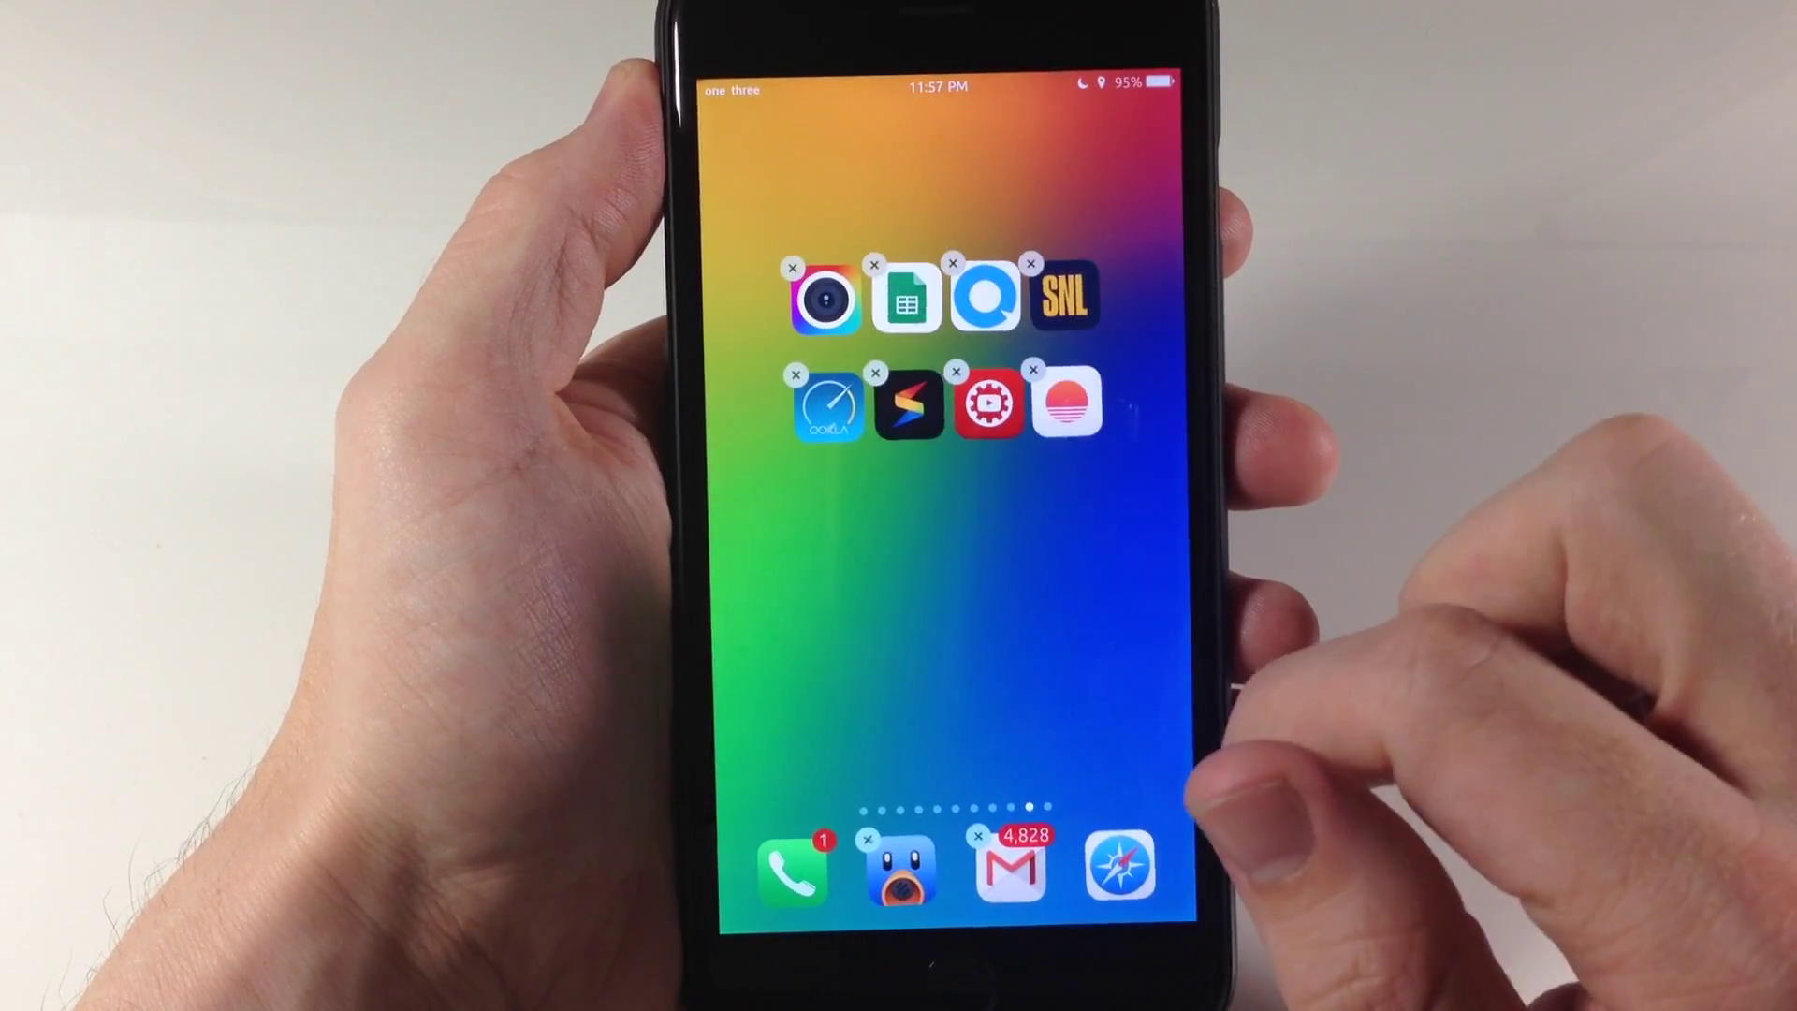
left_click_drag(920, 702, 1207, 702)
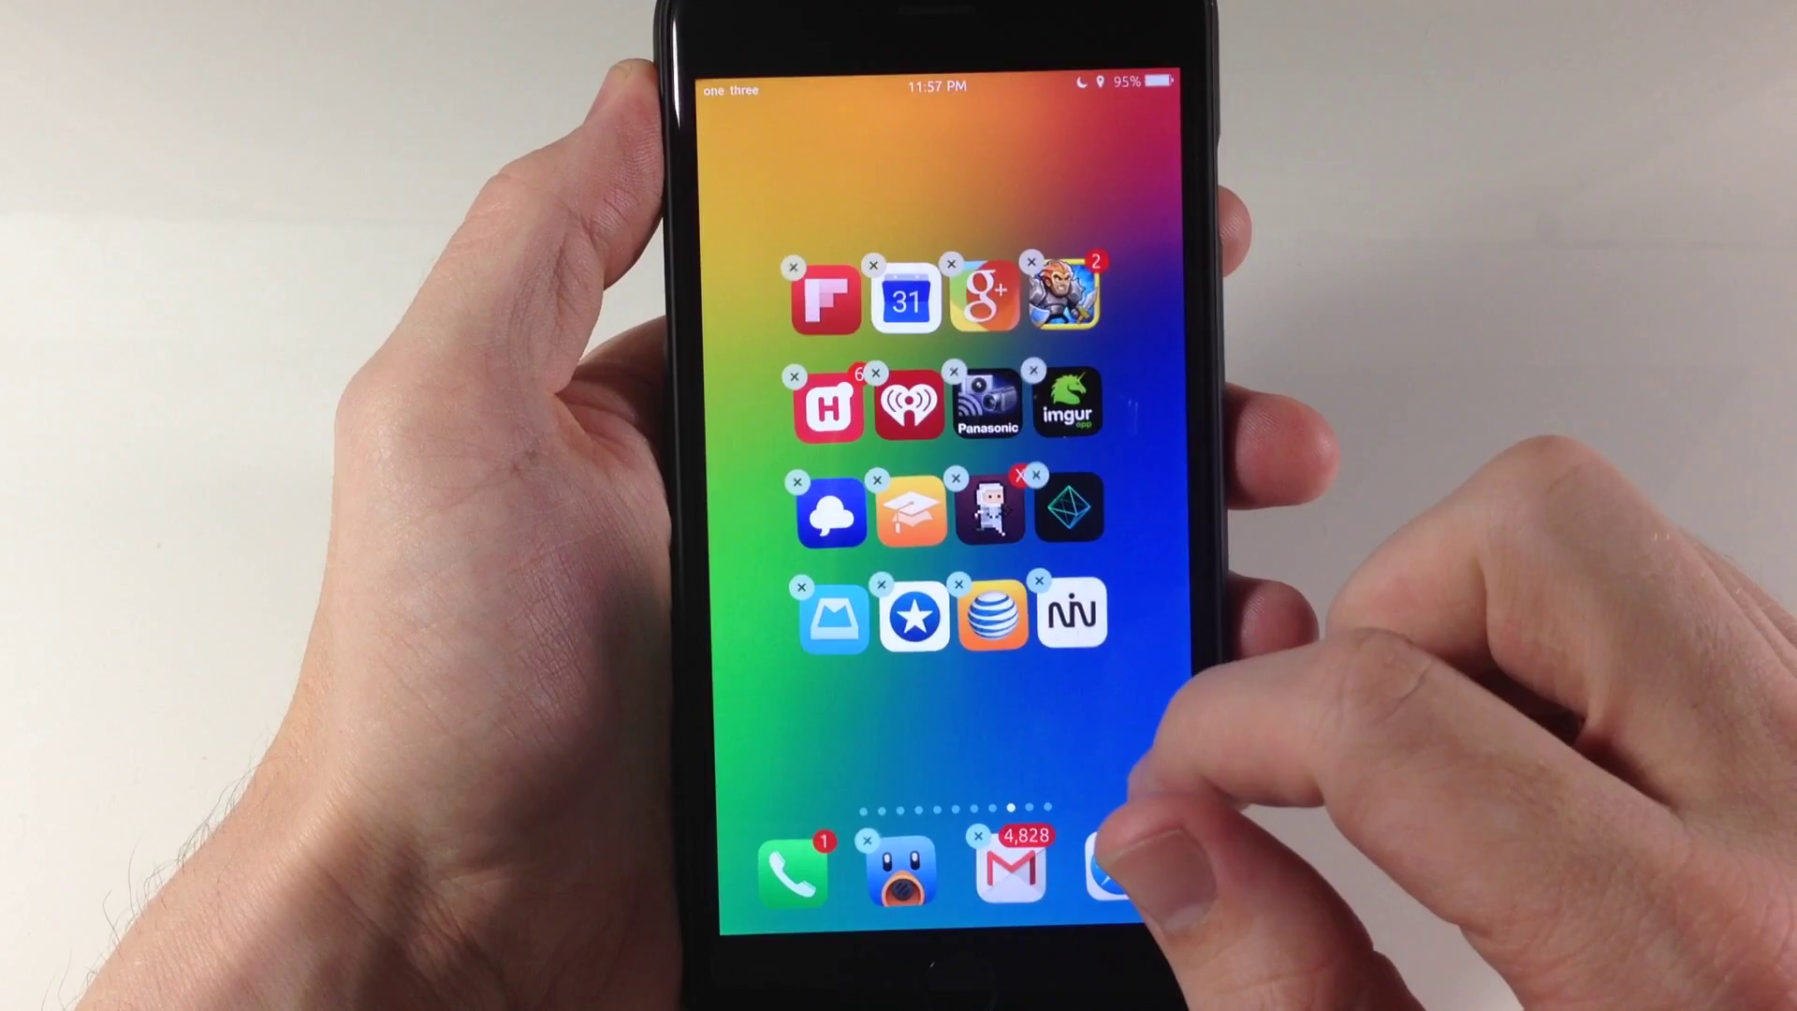
left_click(1116, 814)
left_click(913, 787)
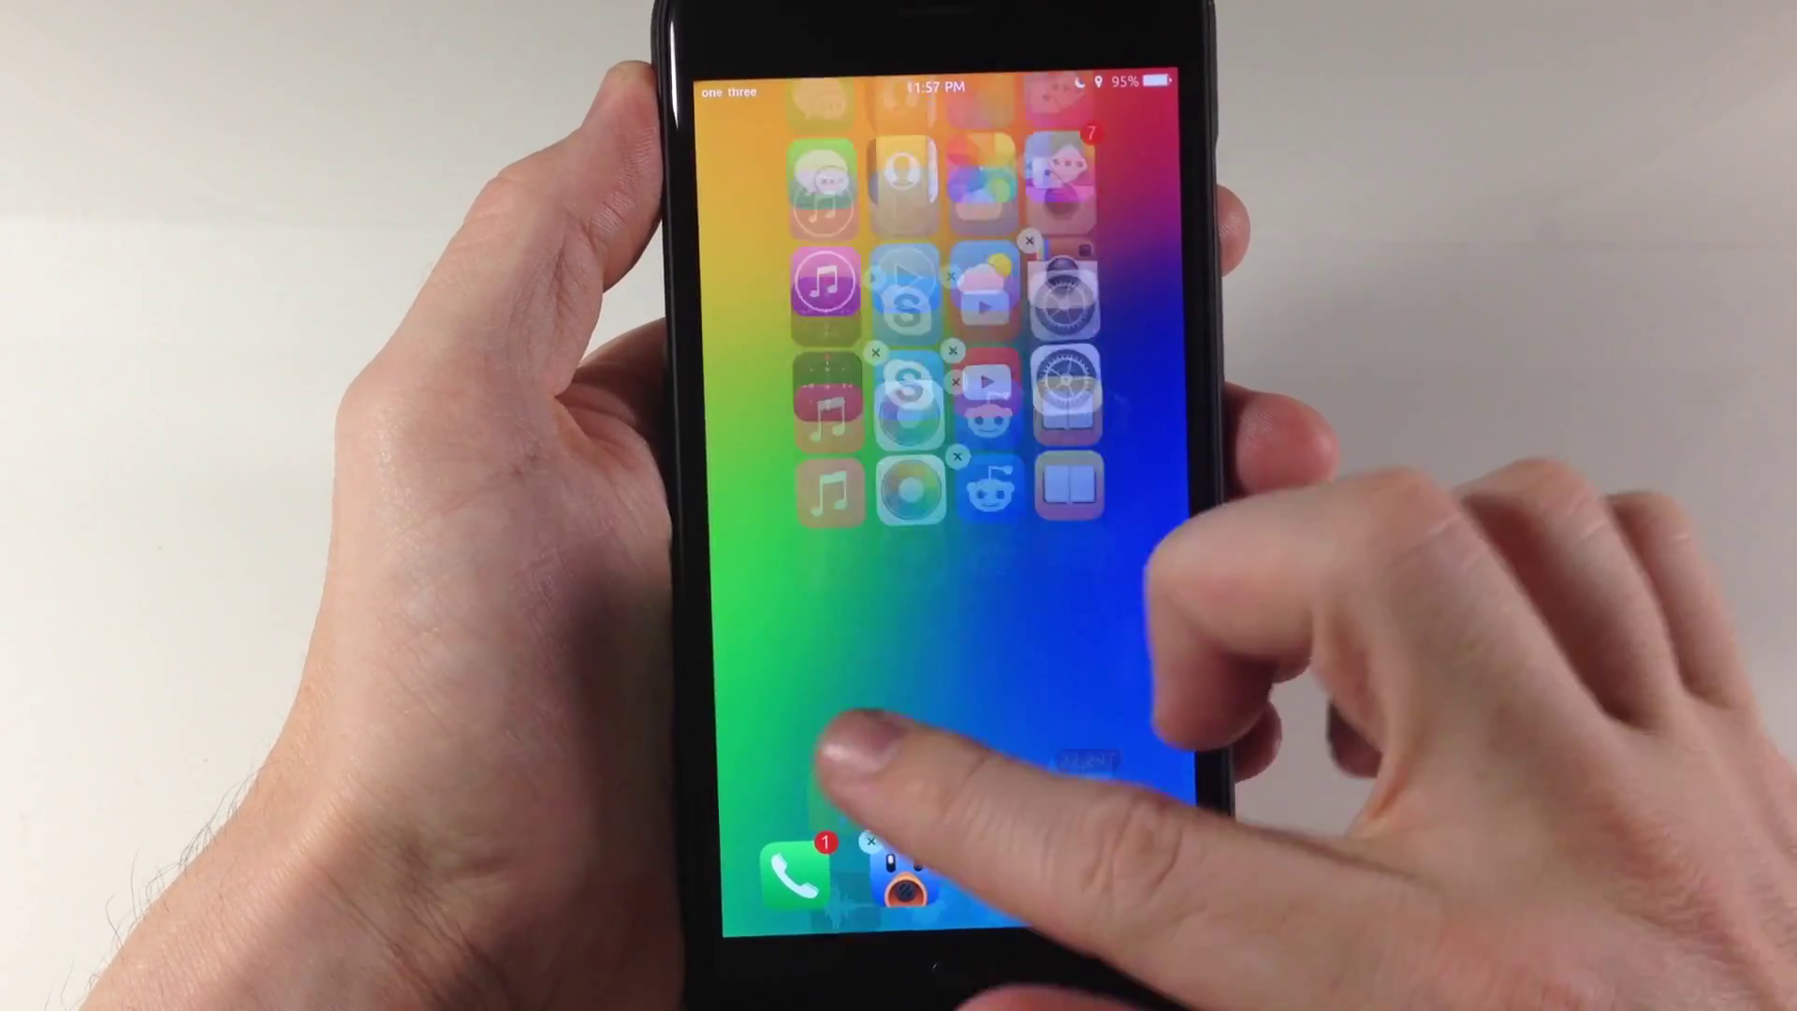
Move through later icon pages in edit mode, marking apps for MultiDelete
left_click(900, 786)
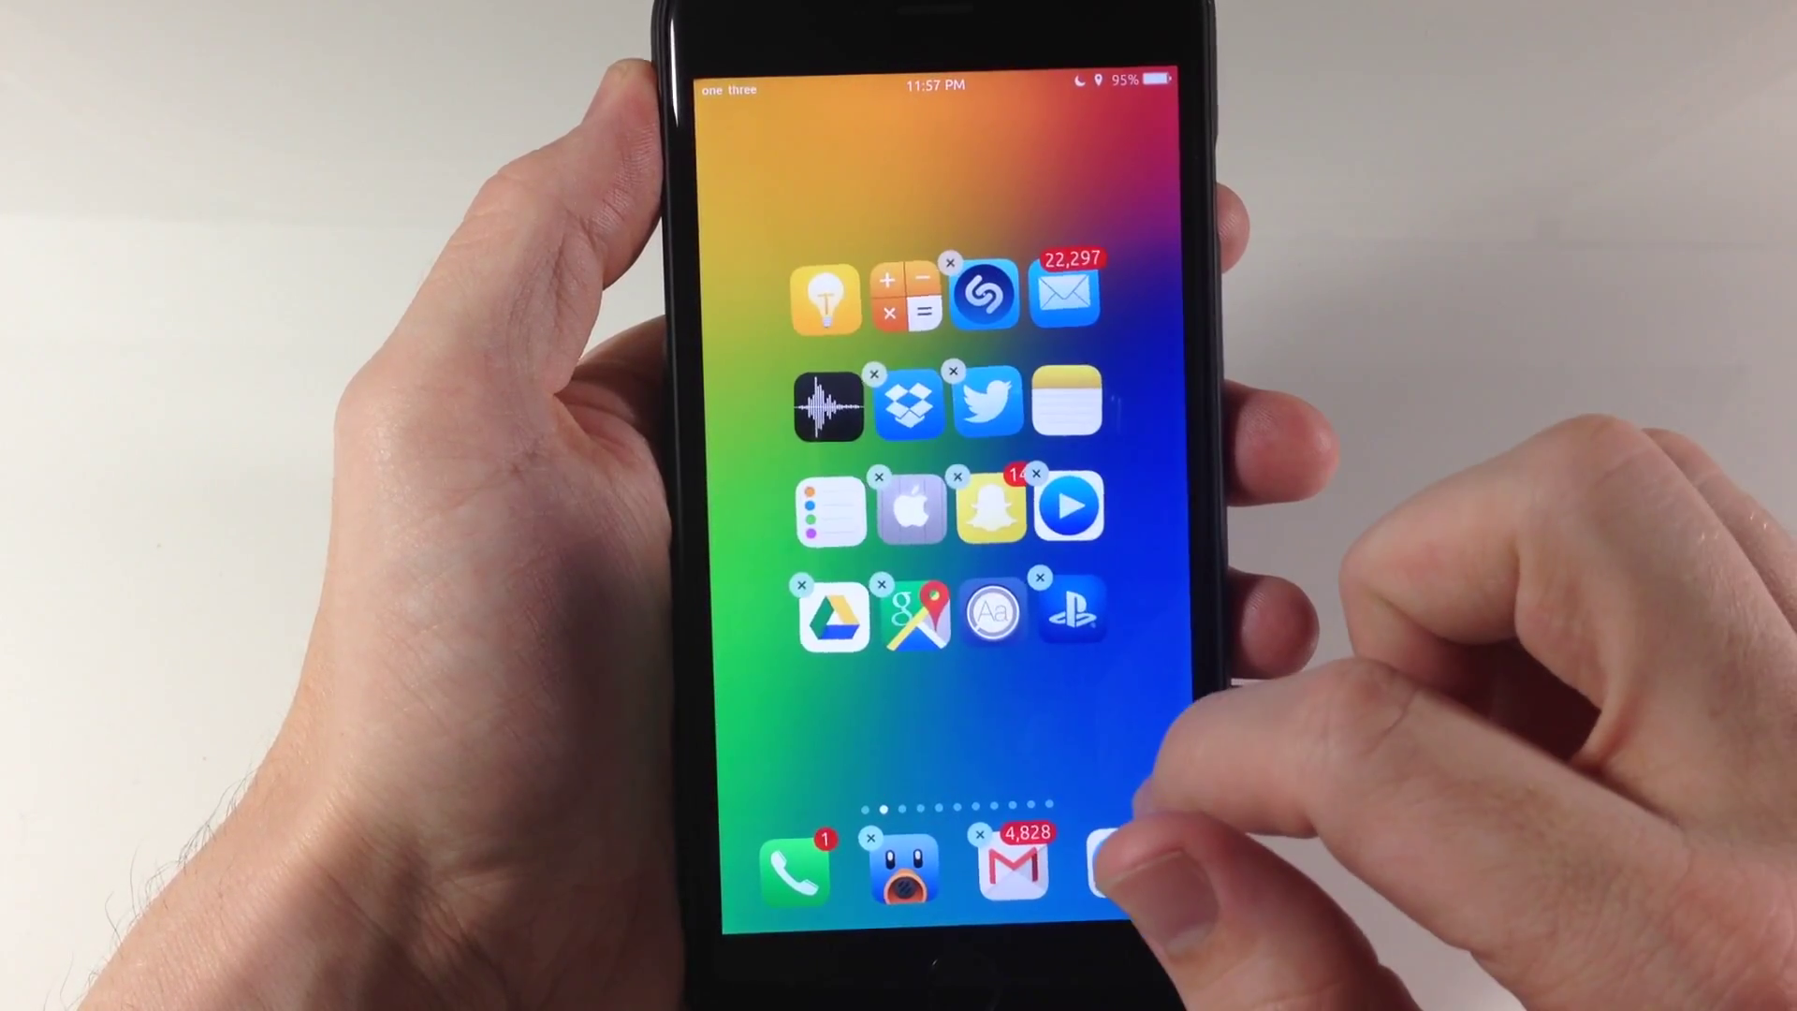
left_click(1095, 807)
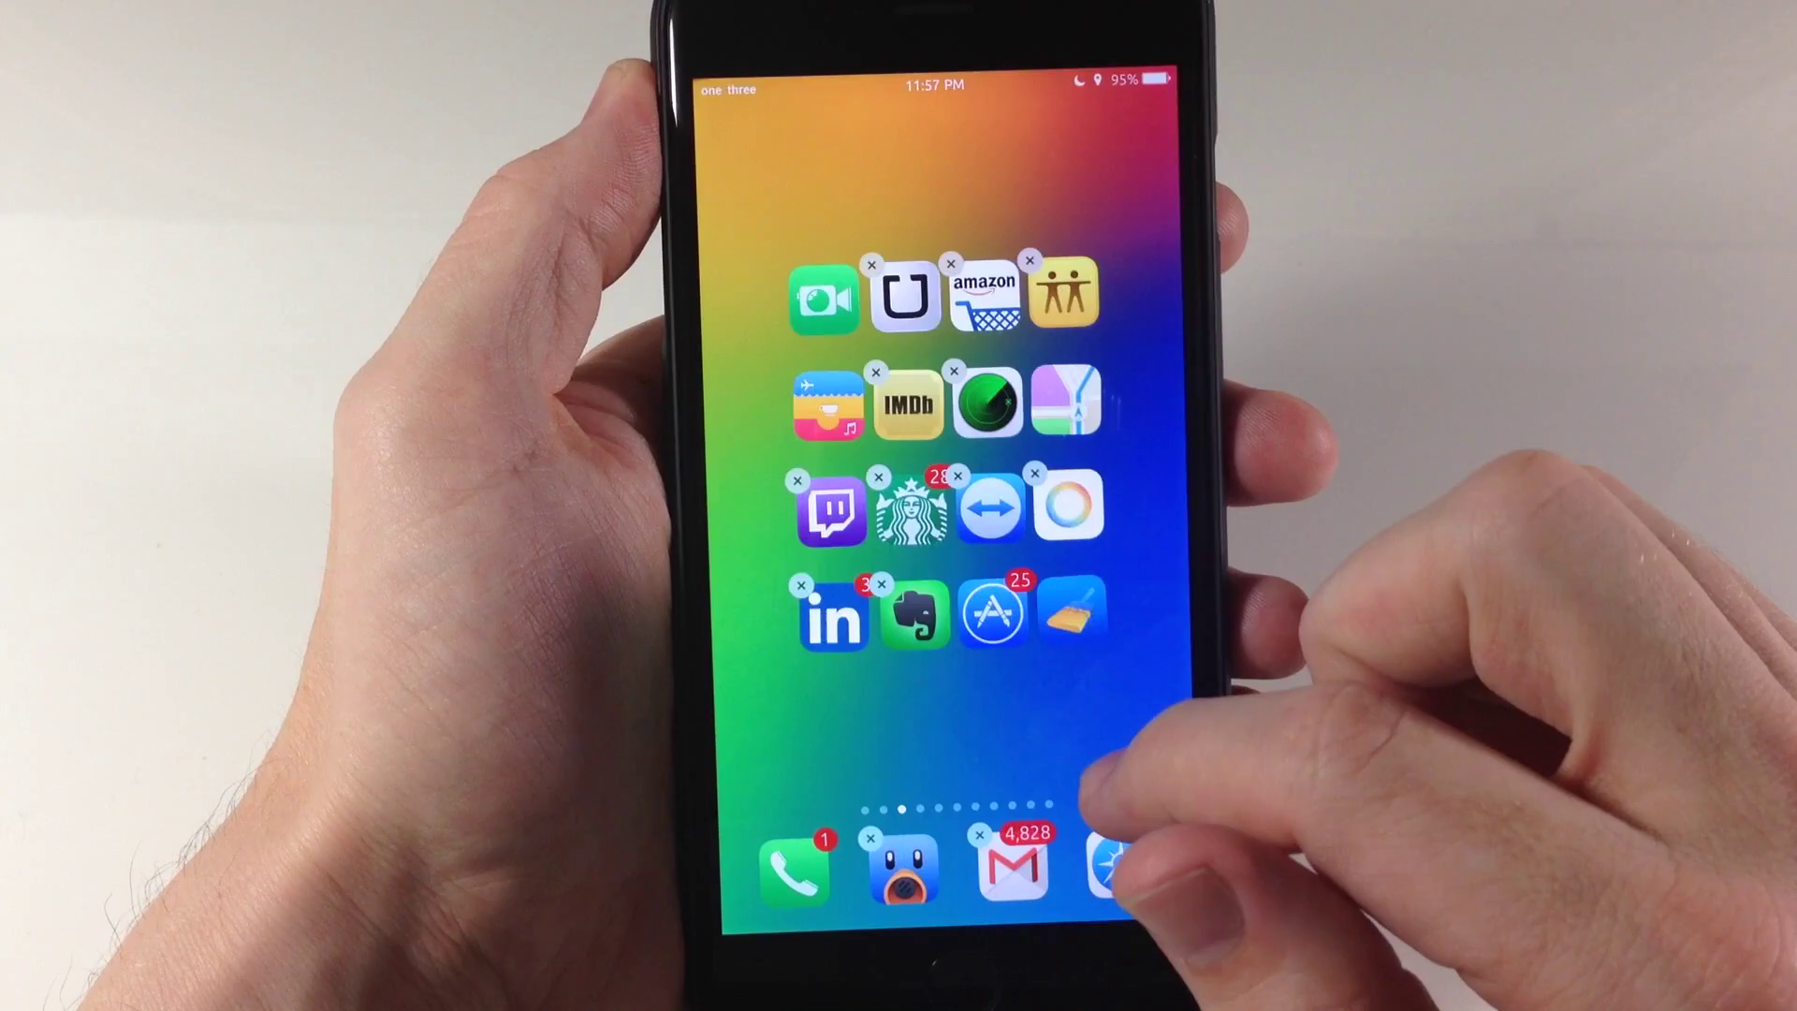
left_click(982, 808)
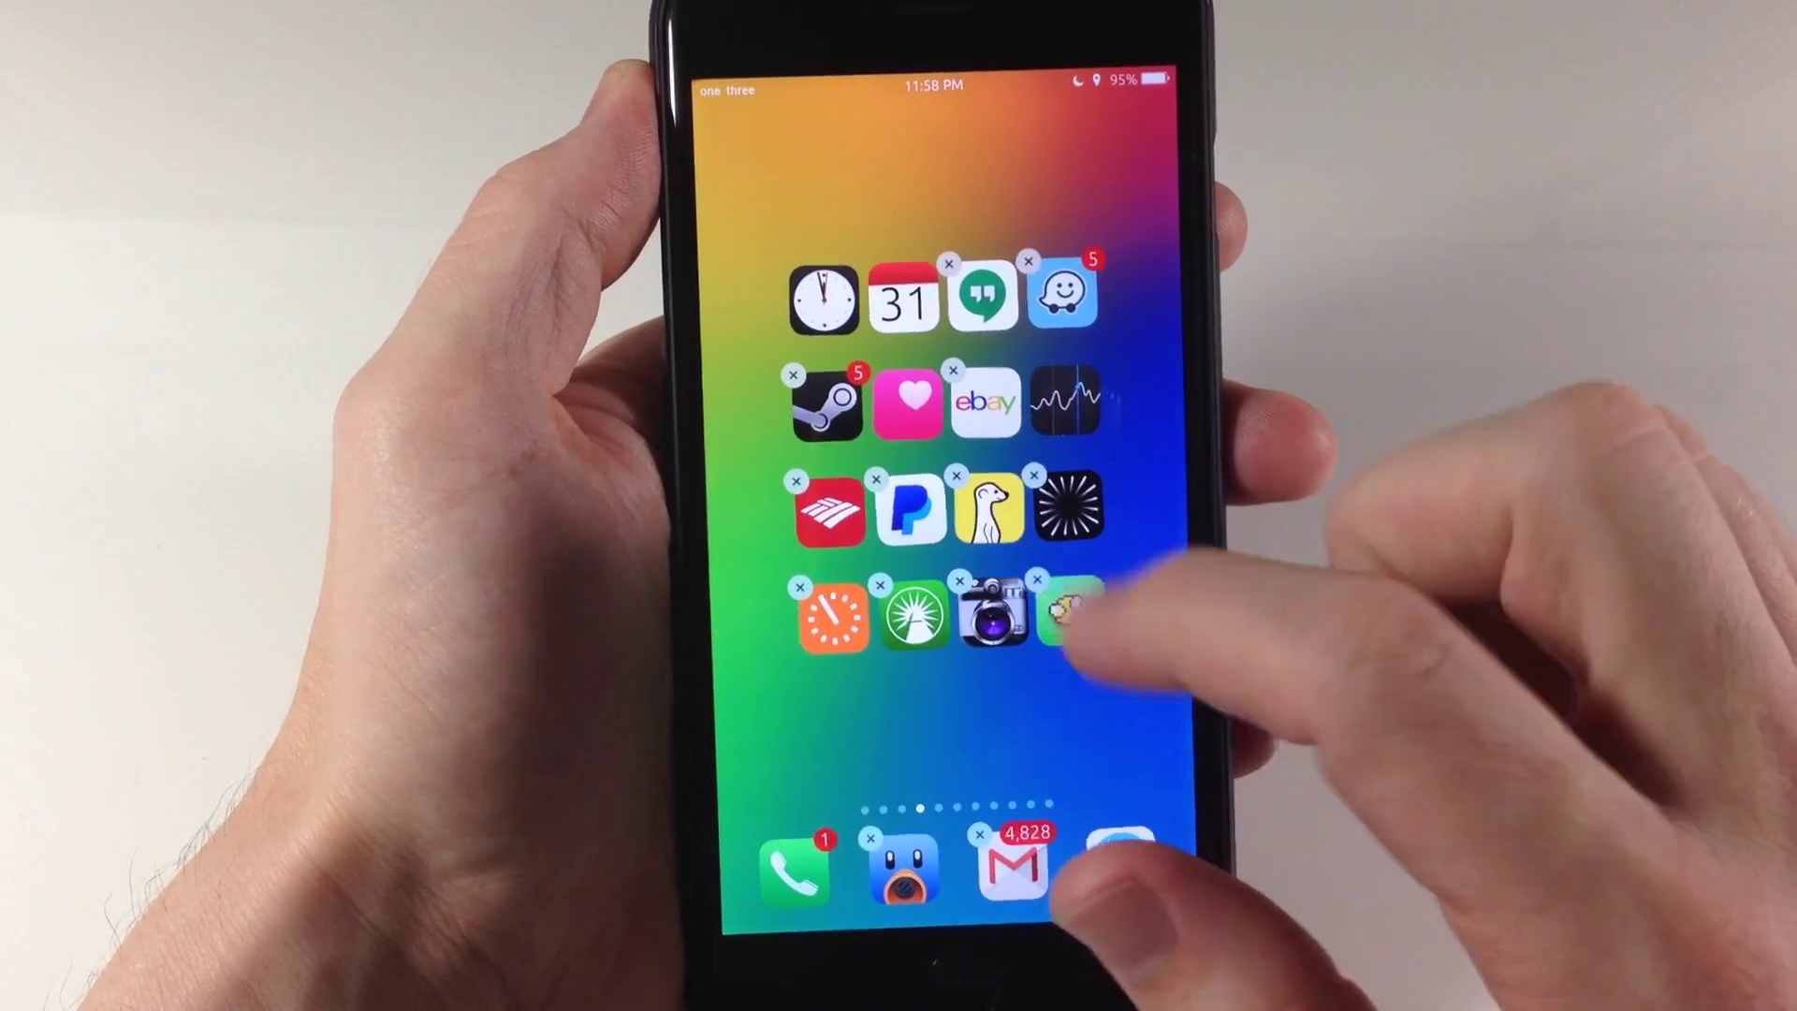
left_click(1067, 808)
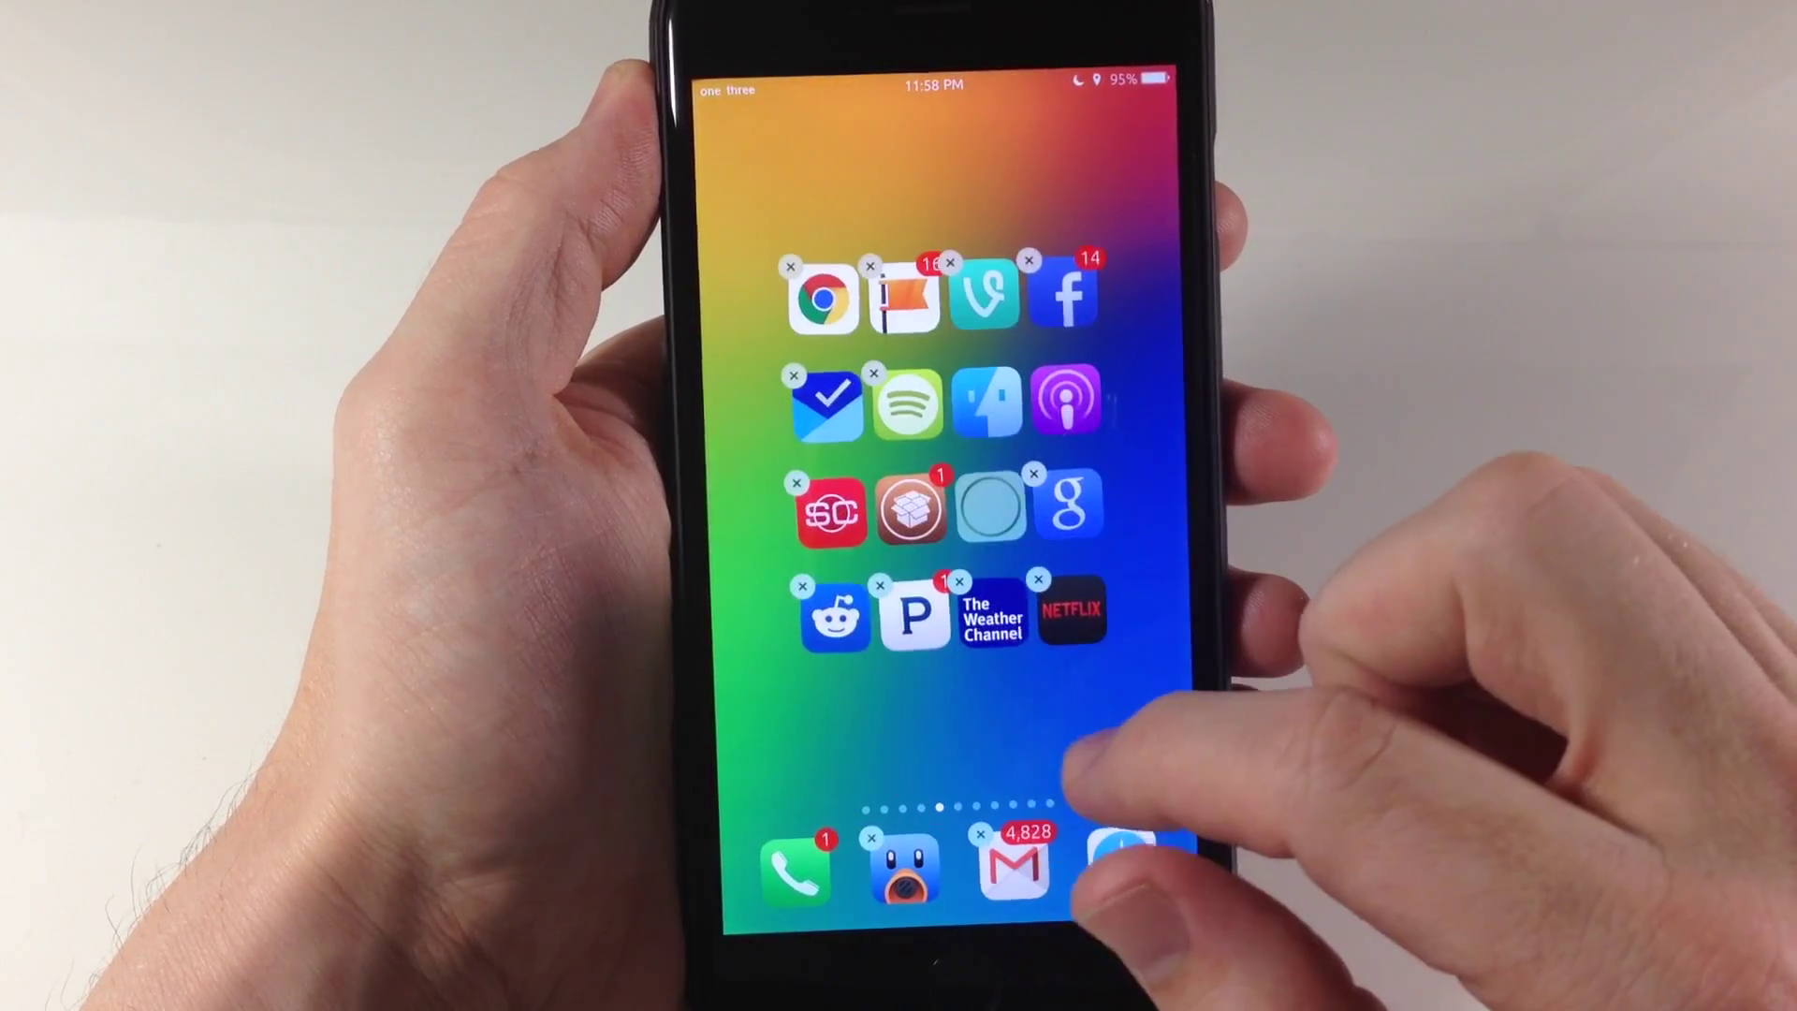
left_click(1026, 807)
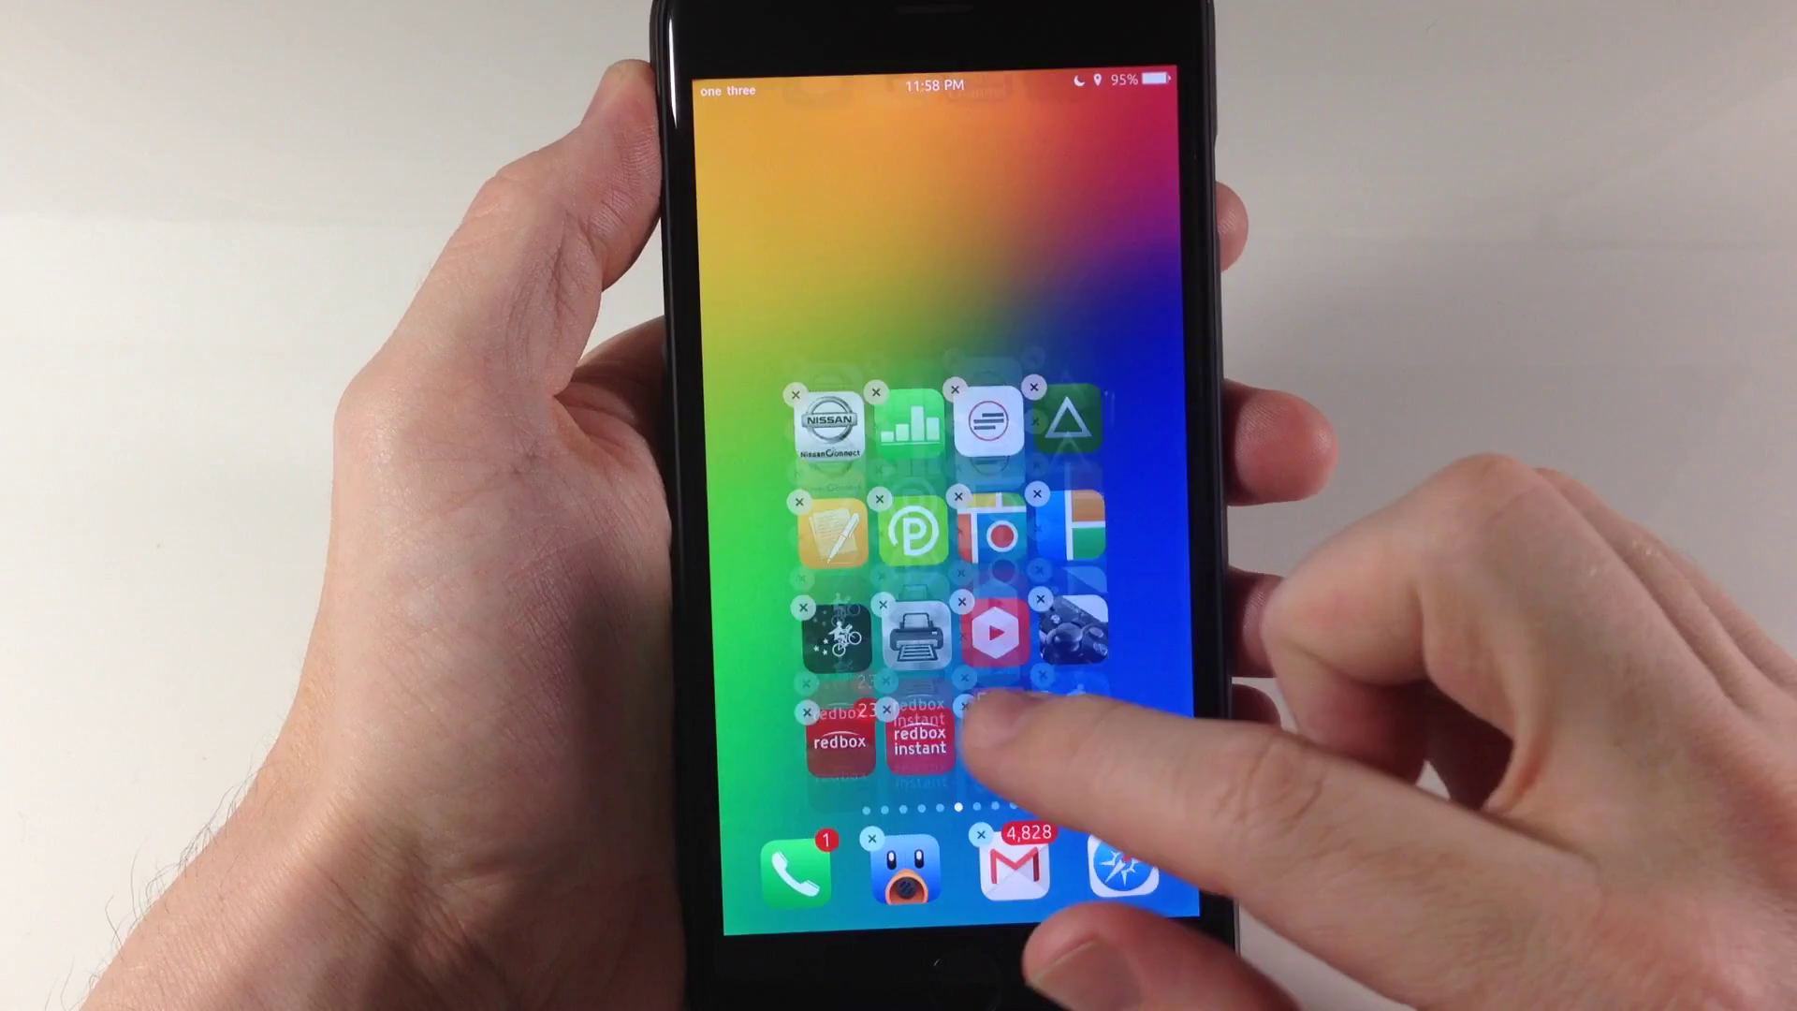
left_click(1010, 806)
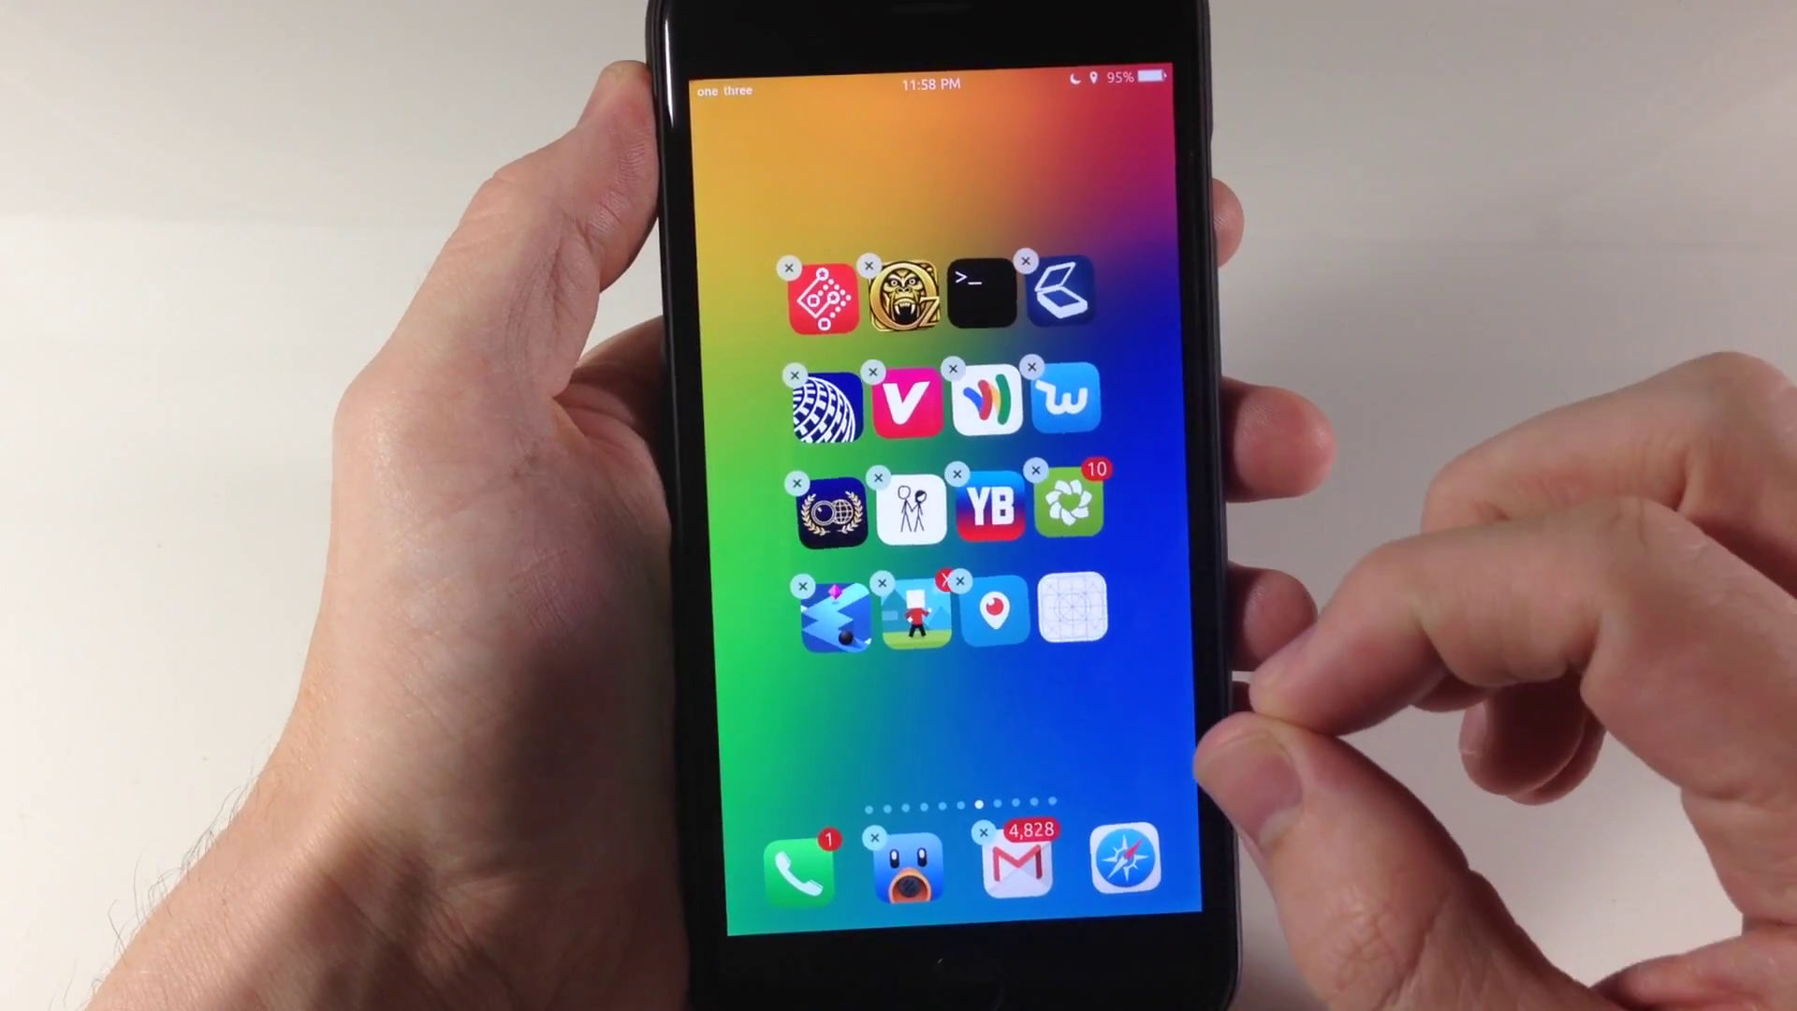
Confirm the 'Delete 3 Application(s)' alert, then check another page for the removed icons
left_click(892, 590)
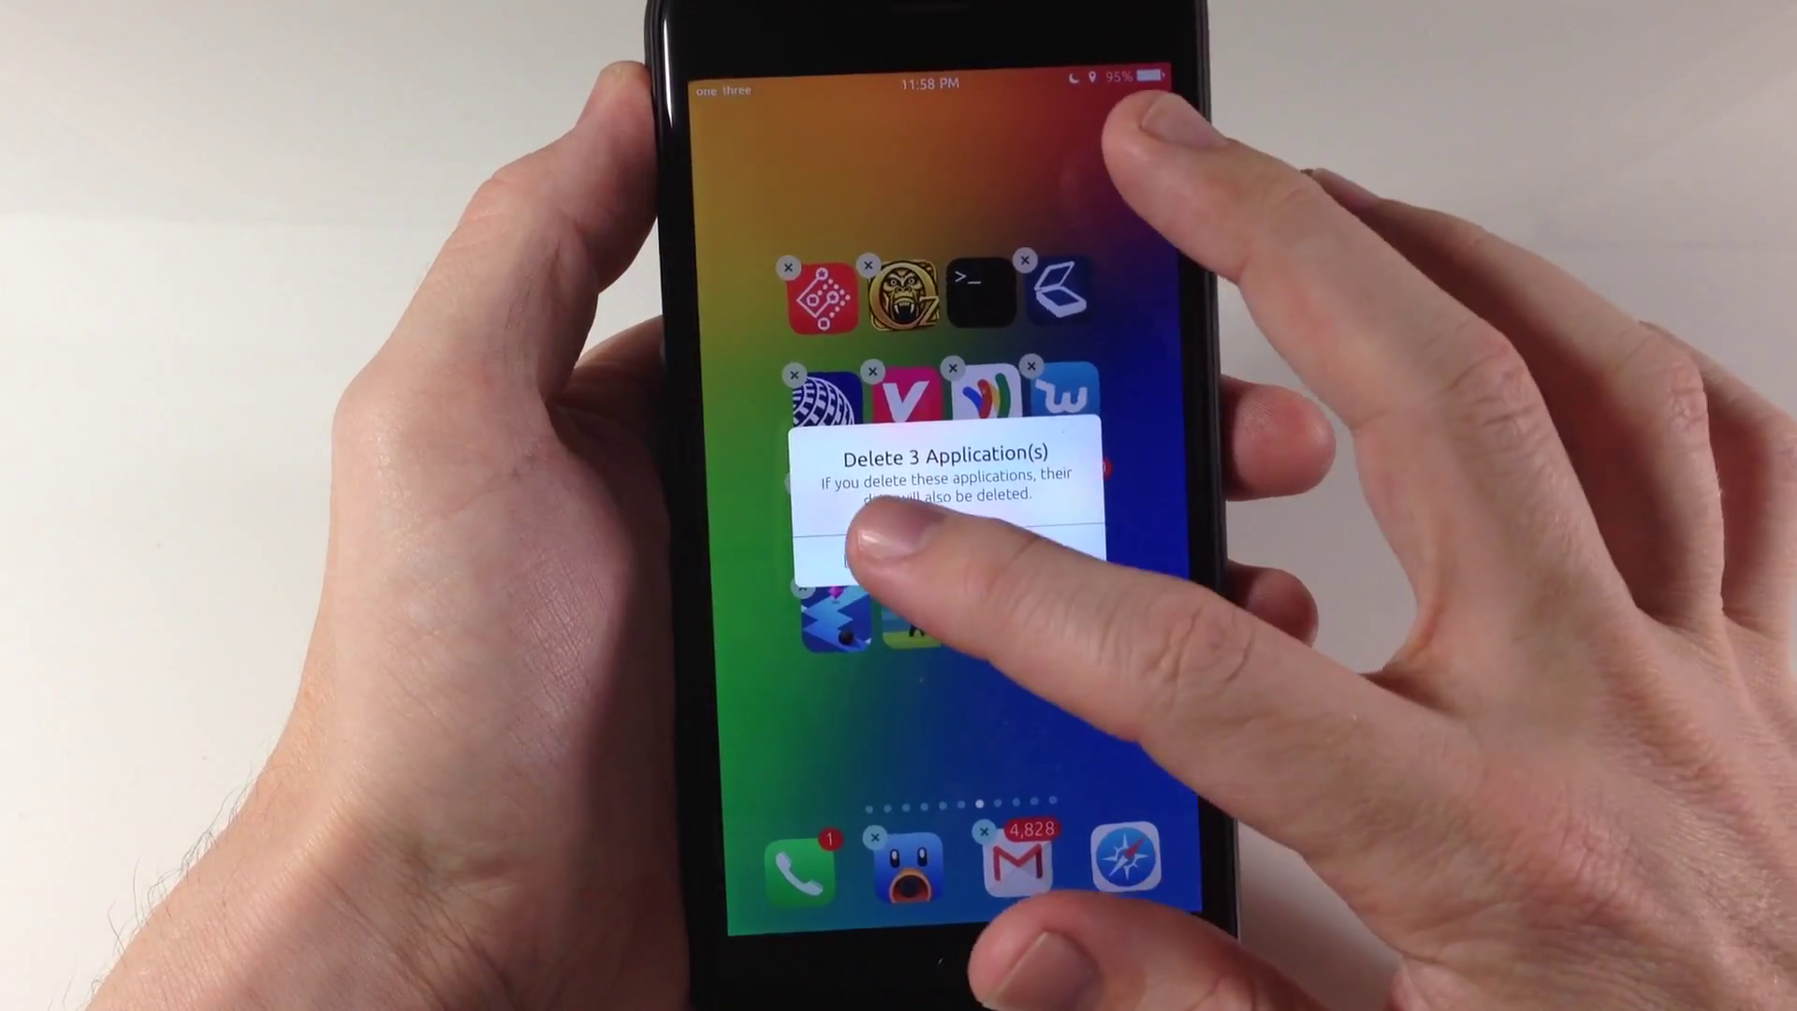
left_click(1027, 554)
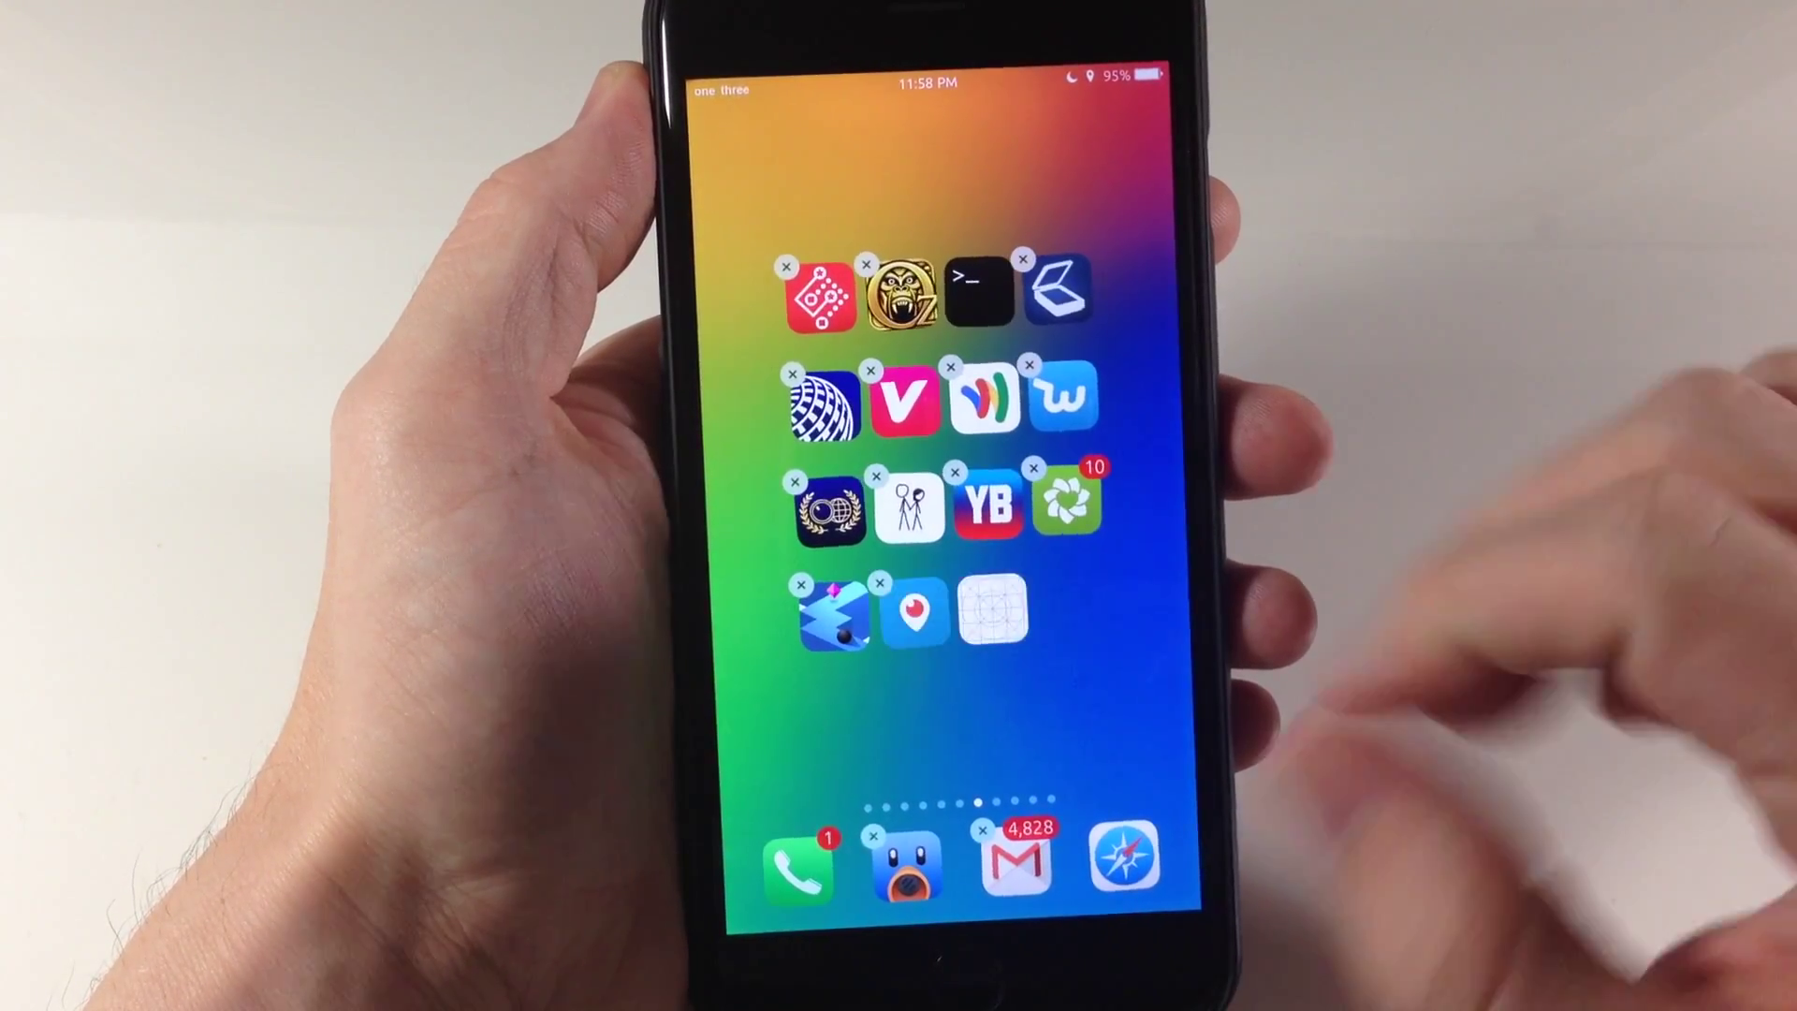
left_click(1165, 759)
Swipe back to the first home screen page and exit jiggle mode with Home
left_click_drag(1166, 758, 920, 723)
scroll(956, 808, "left", 1)
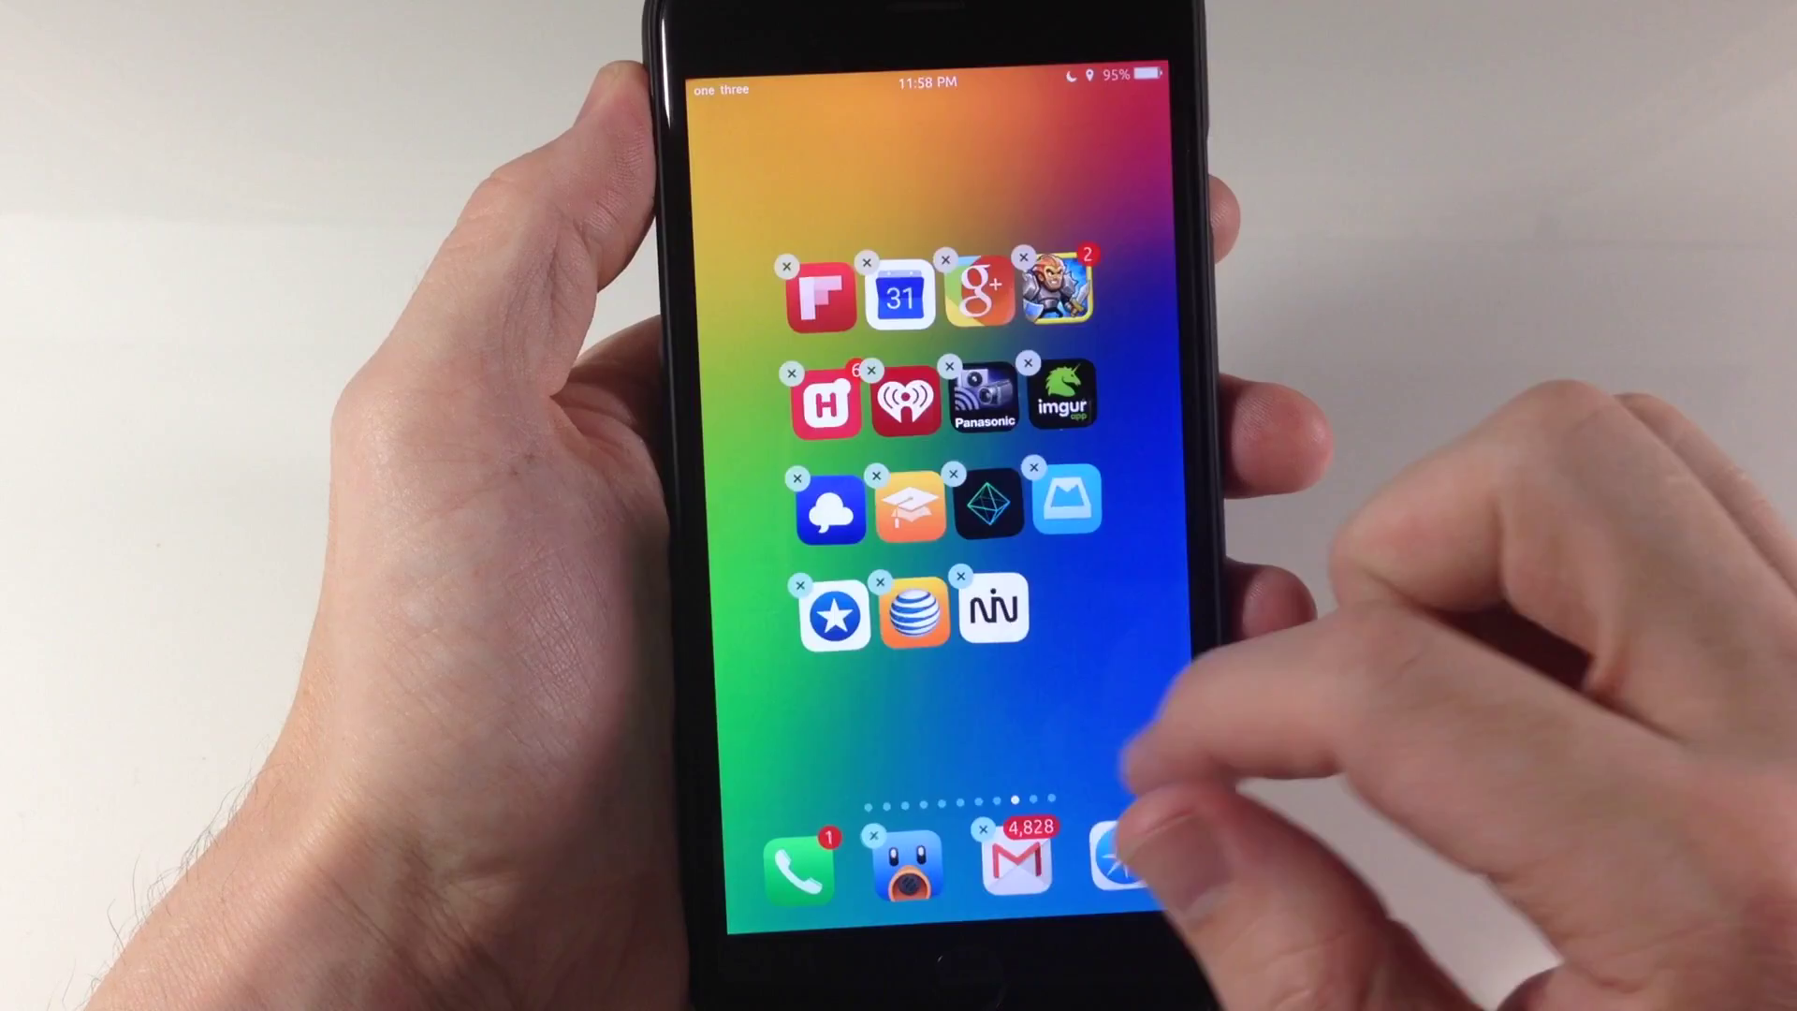
scroll(954, 807, "left", 1)
scroll(955, 807, "left", 1)
scroll(955, 807, "left", 1)
scroll(1123, 772, "right", 1)
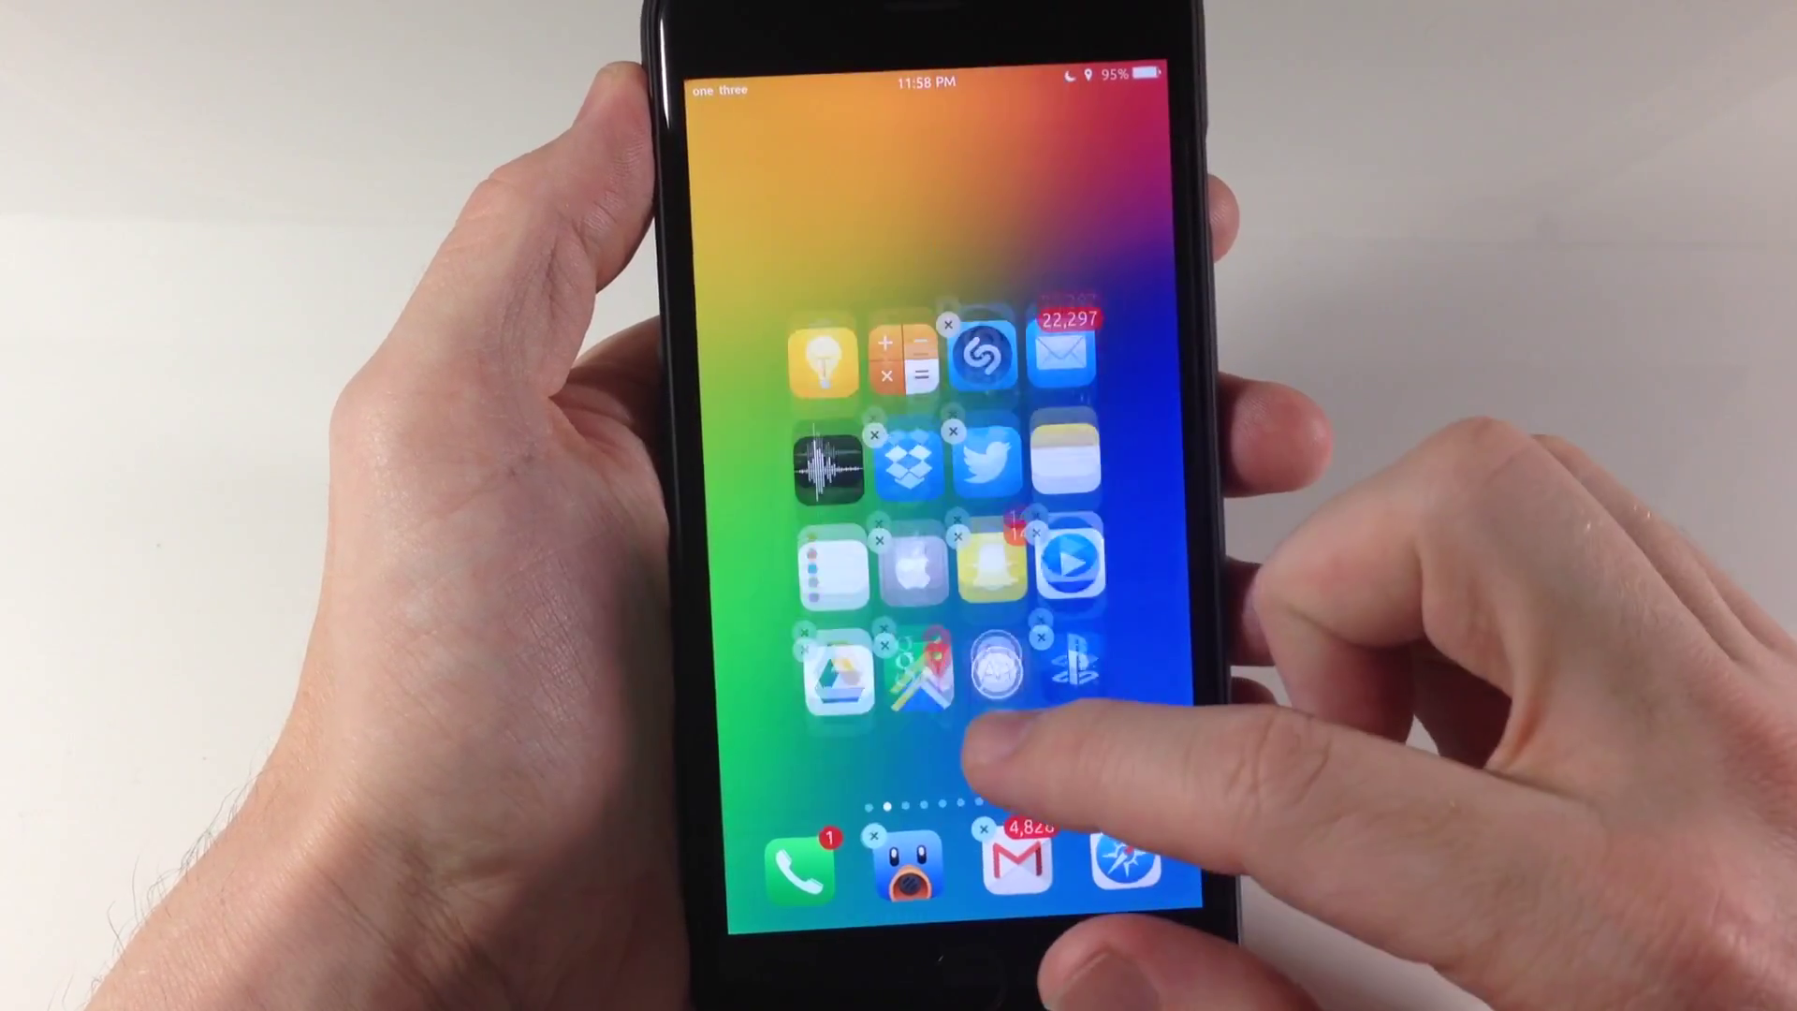
scroll(1166, 758, "left", 1)
left_click(969, 975)
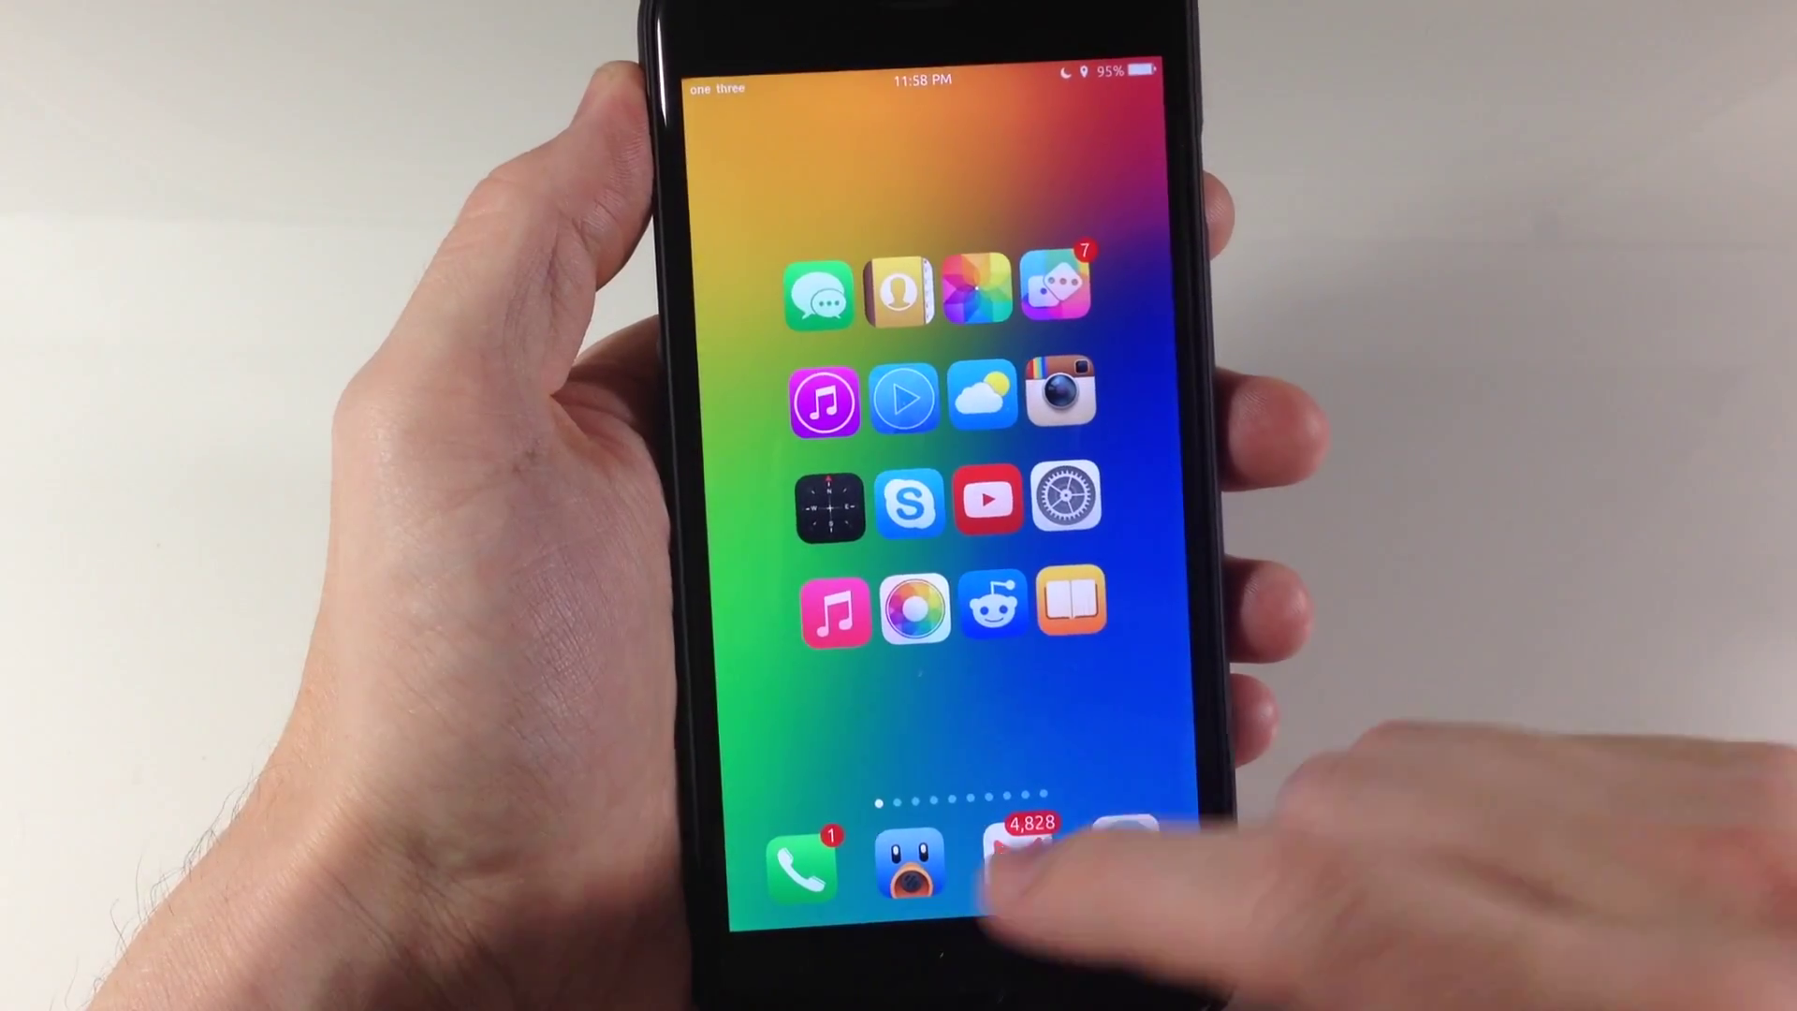